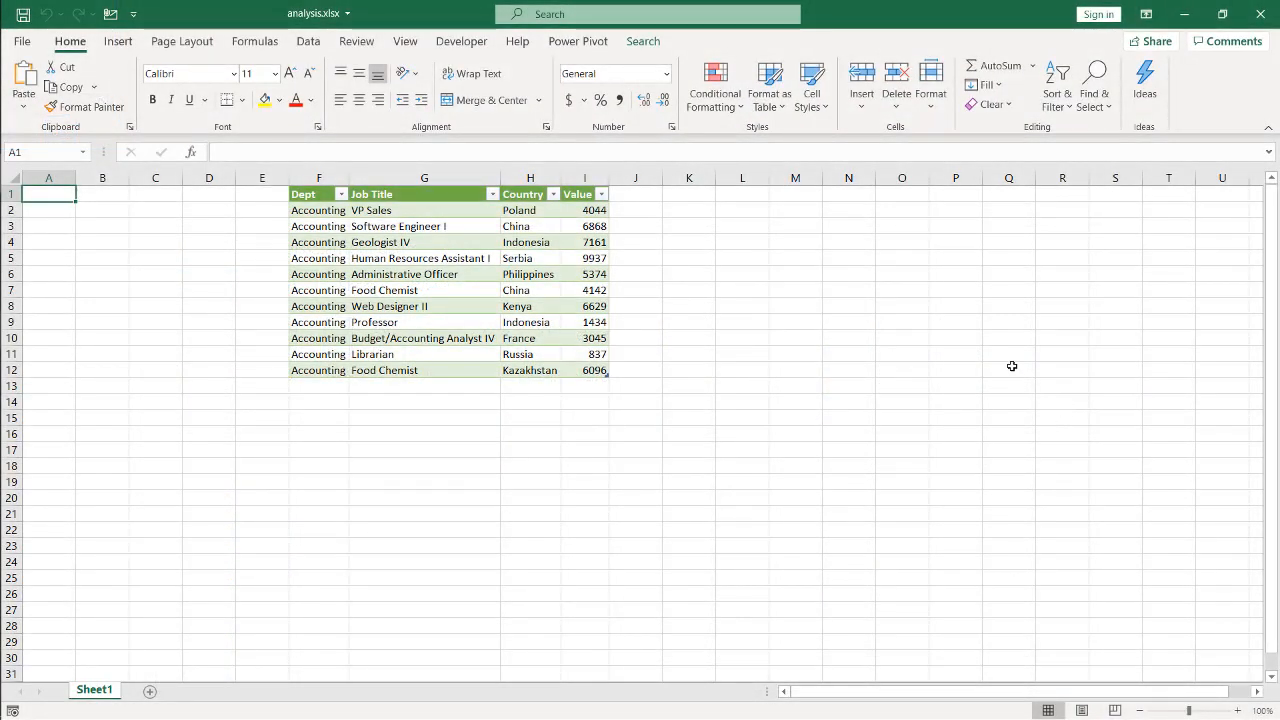
- Show the workbook's queries and connections and open the Table1 query for editing in the Power Query Editor
{"action": "left_click", "coordinate": [312, 46]}
{"action": "left_click", "coordinate": [389, 70]}
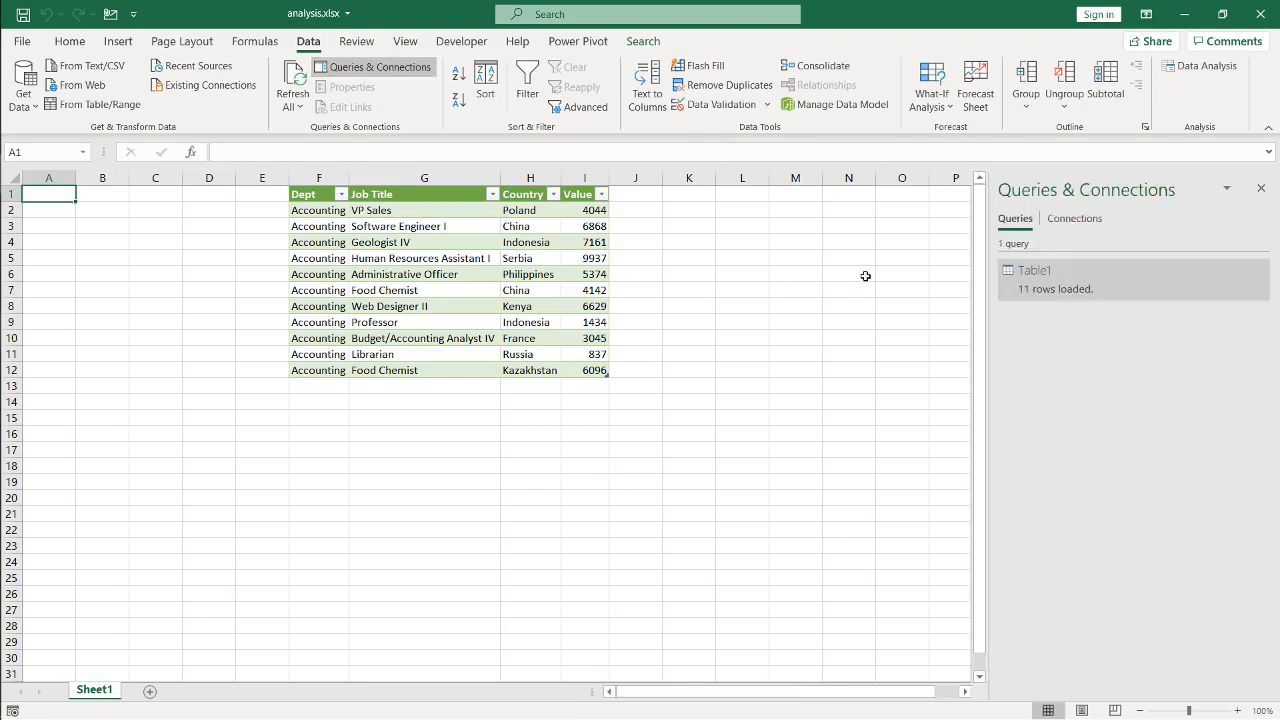
{"action": "mouse_move", "coordinate": [1085, 288]}
{"action": "left_click", "coordinate": [1111, 273]}
{"action": "double_click", "coordinate": [1111, 275]}
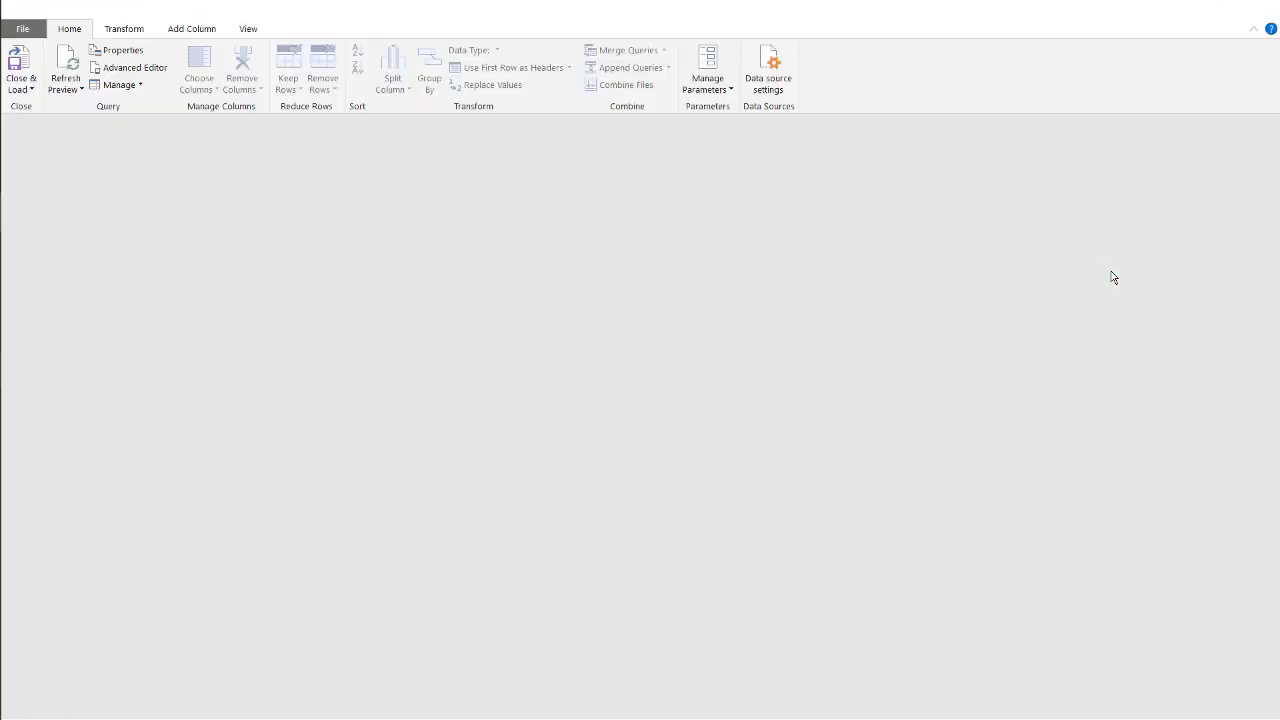
- Review the applied steps of the Table1 query in order: Source, Navigation, Changed Type and Filtered Rows
{"action": "left_click", "coordinate": [1144, 277]}
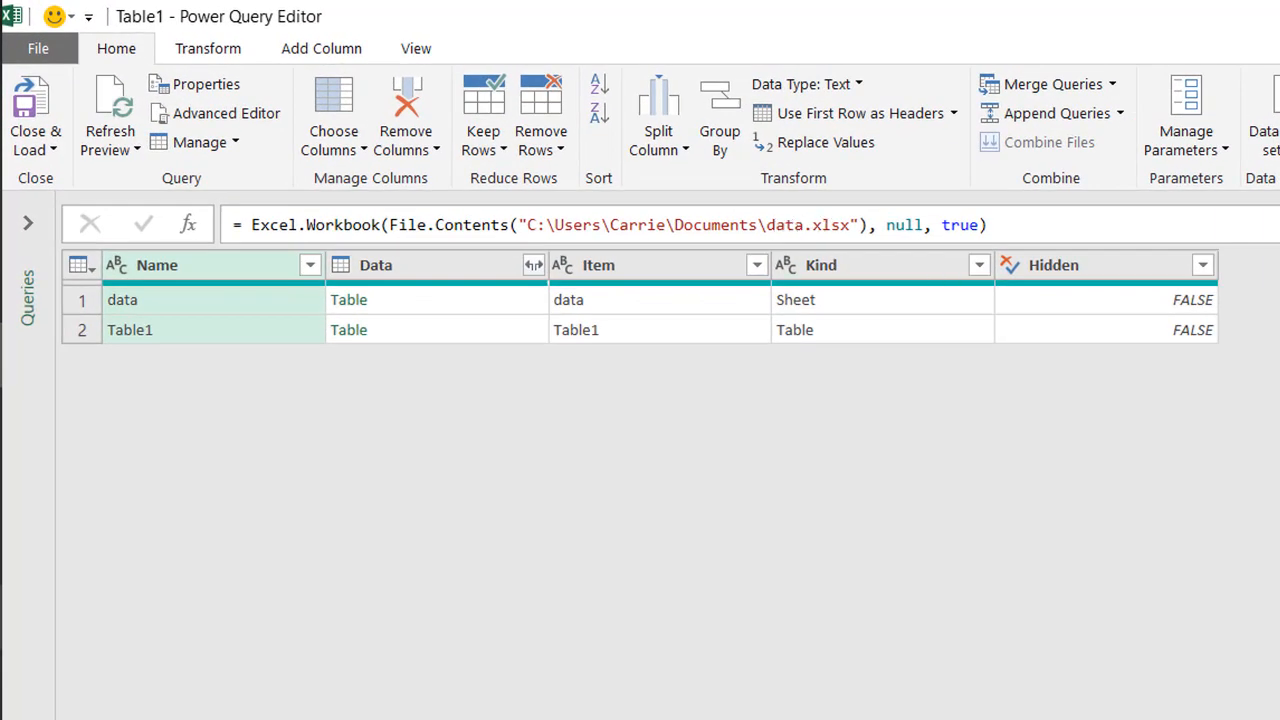
{"action": "left_click", "coordinate": [1190, 235]}
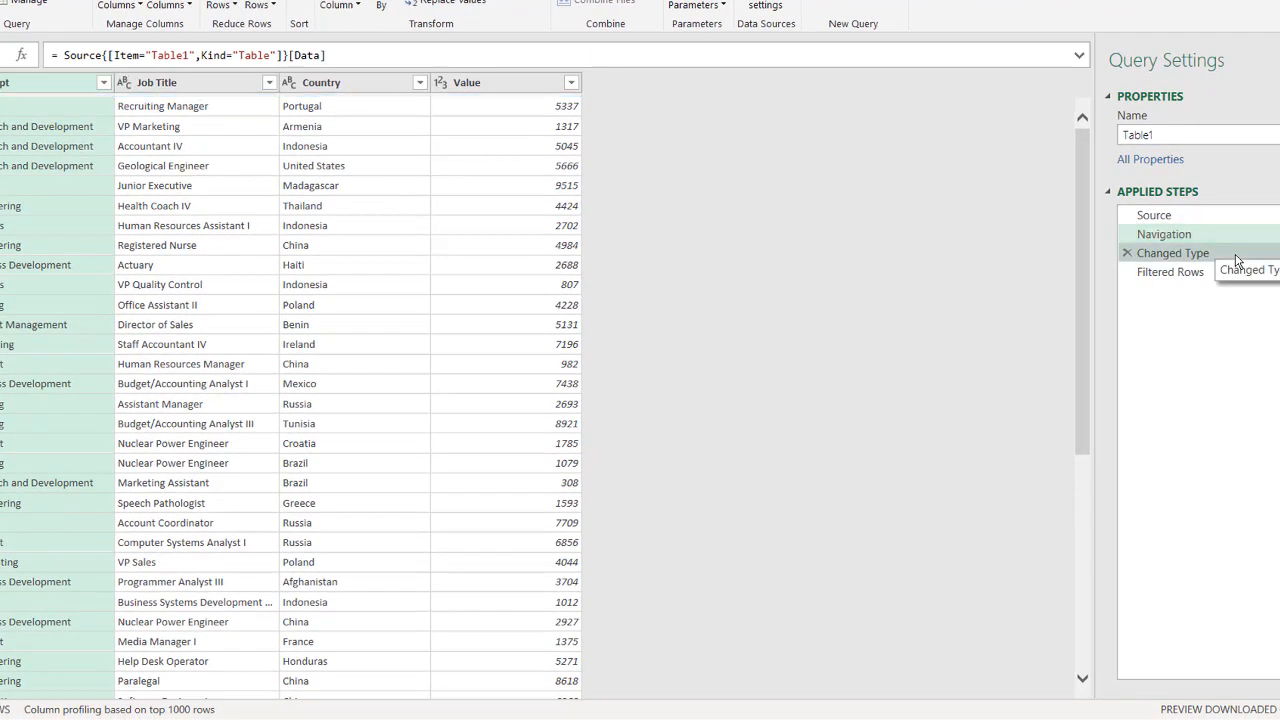
{"action": "left_click", "coordinate": [1236, 258]}
{"action": "left_click", "coordinate": [1234, 272]}
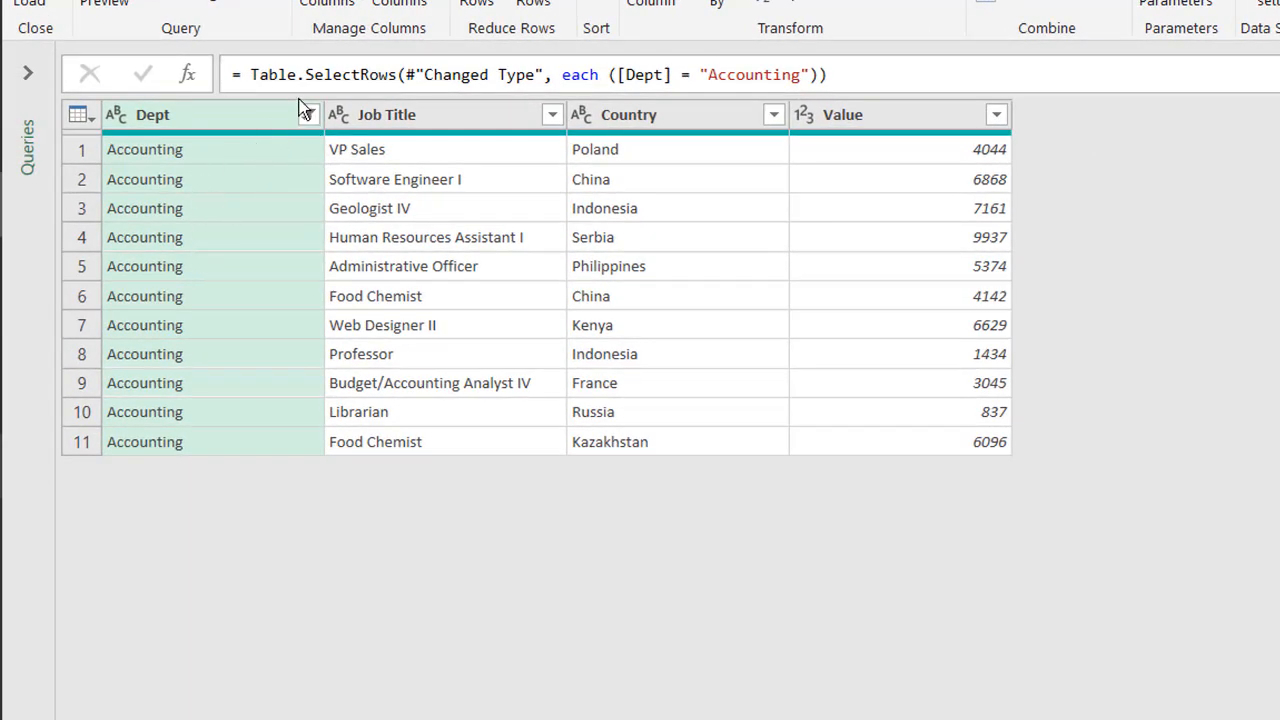
- Clear the existing filter on the Dept column of the query
{"action": "left_click", "coordinate": [308, 116]}
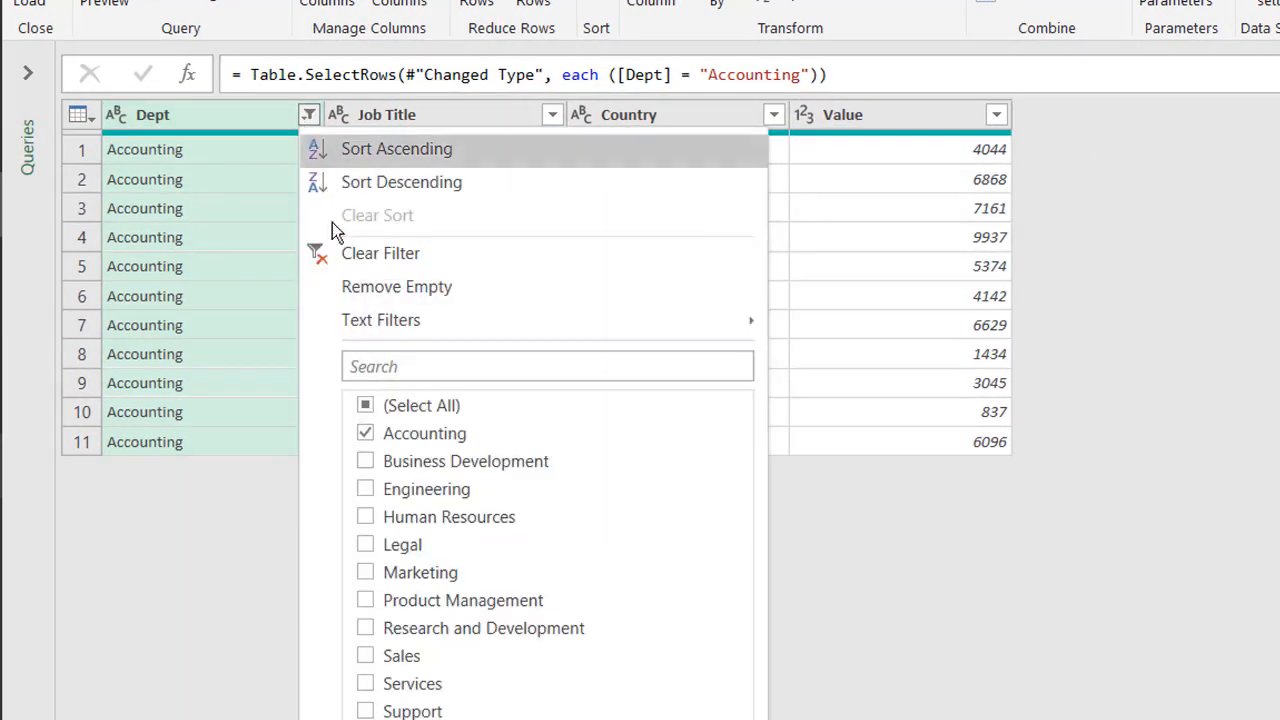
{"action": "left_click", "coordinate": [365, 405]}
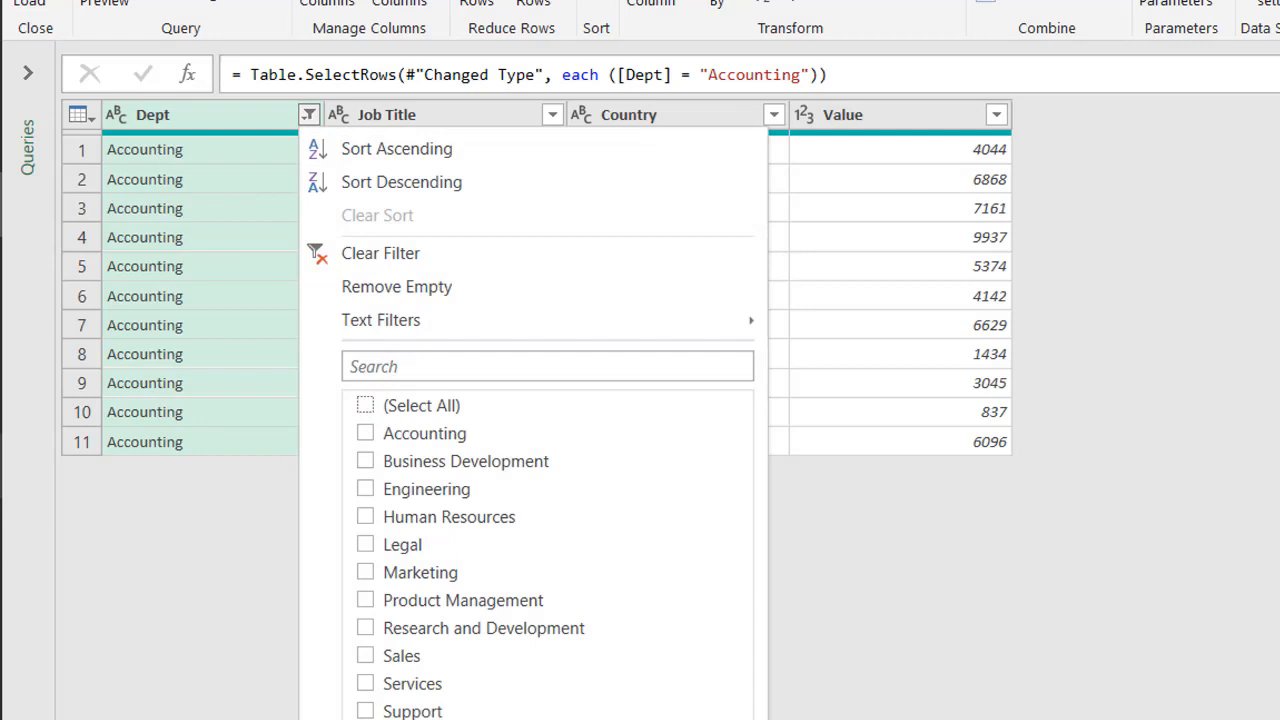
{"action": "left_click", "coordinate": [384, 256]}
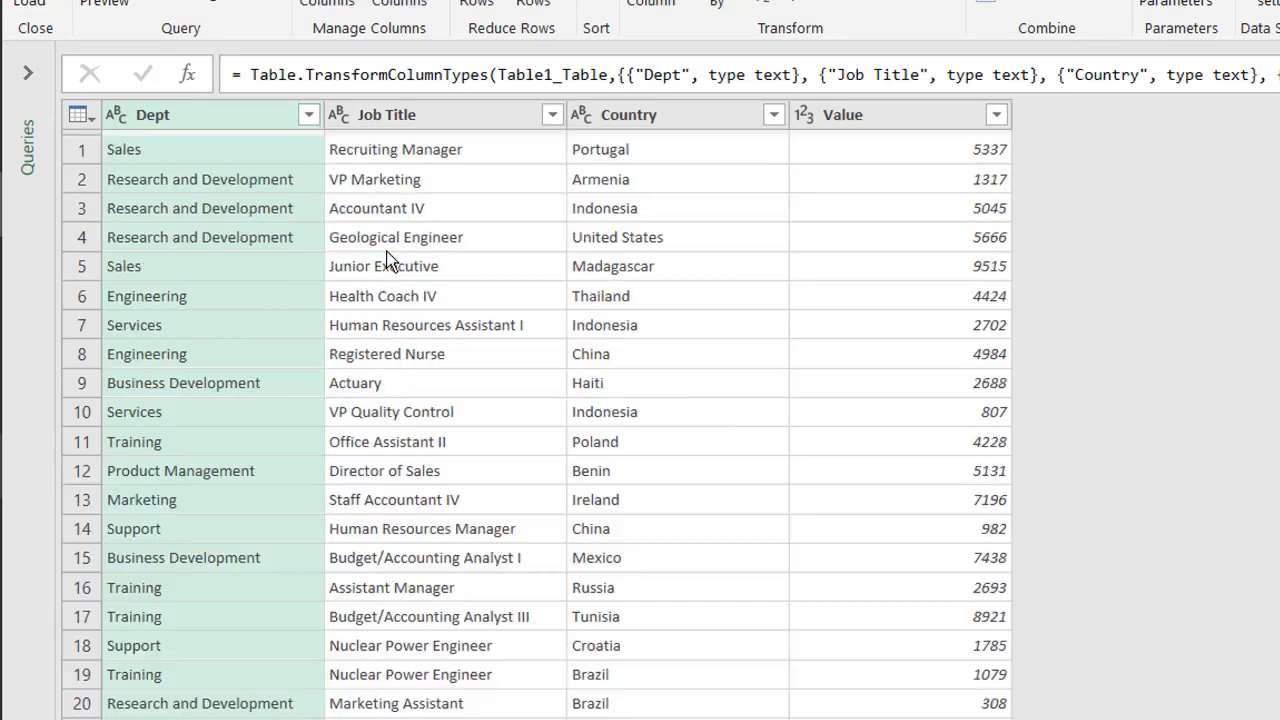
- Filter the Dept column to Business Development only and save the workbook with the reloaded query result
{"action": "left_click", "coordinate": [308, 116]}
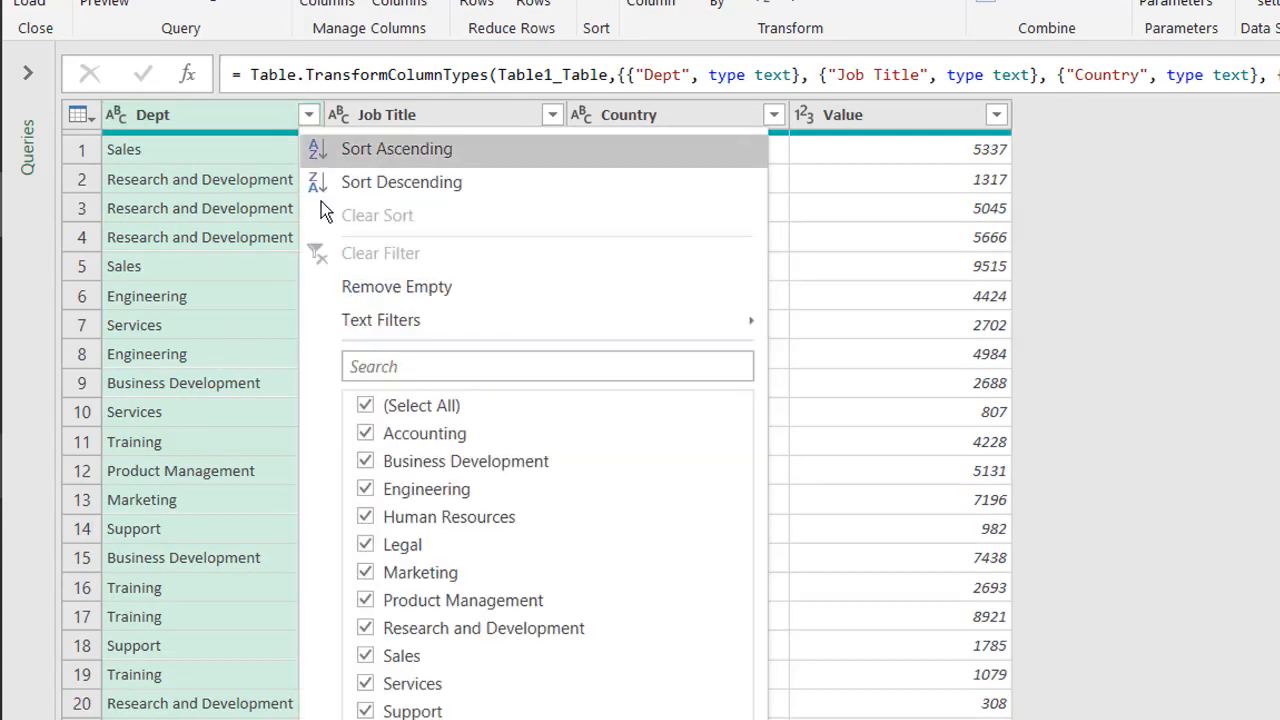
{"action": "left_click", "coordinate": [365, 405]}
{"action": "left_click", "coordinate": [364, 464]}
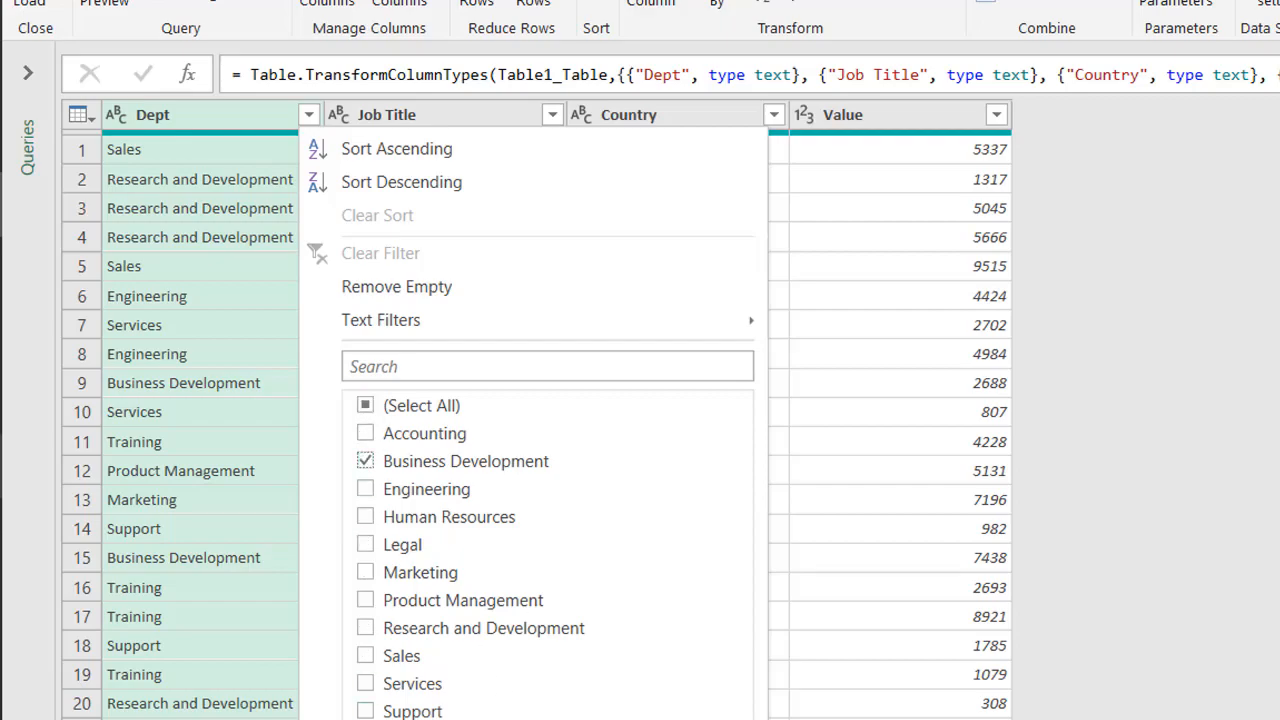
{"action": "left_click", "coordinate": [594, 719]}
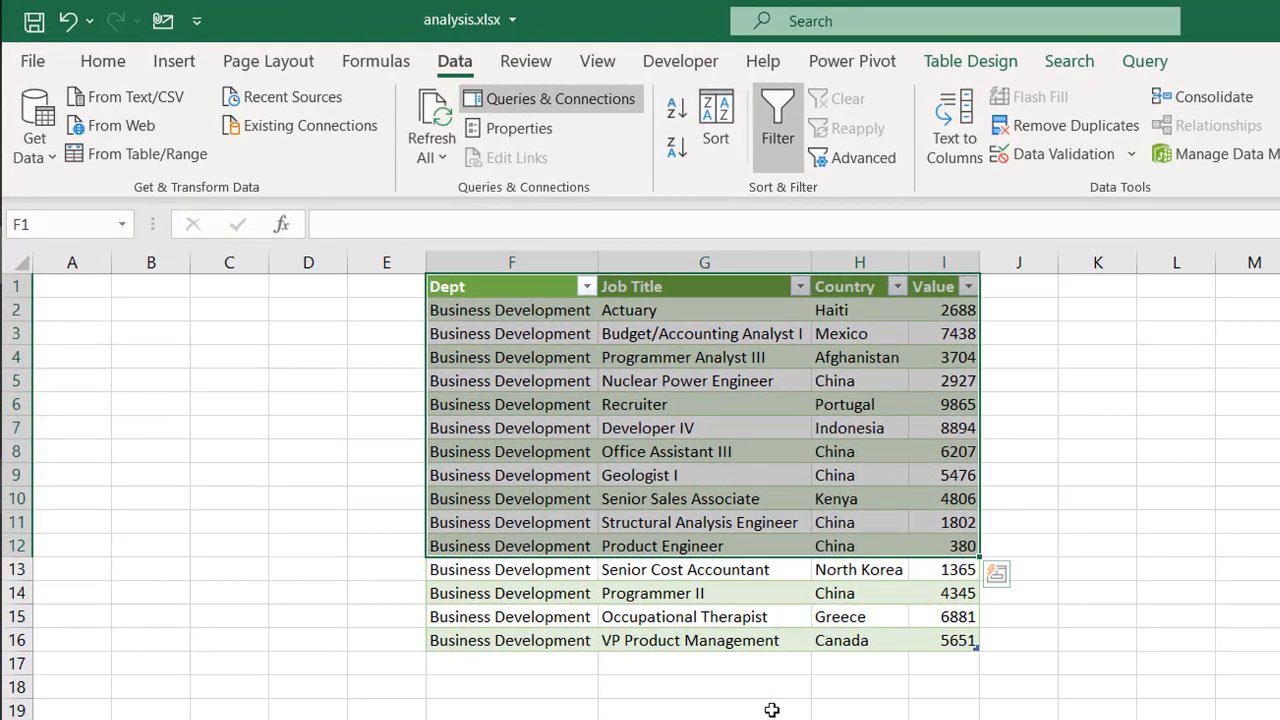
{"action": "left_click", "coordinate": [772, 710]}
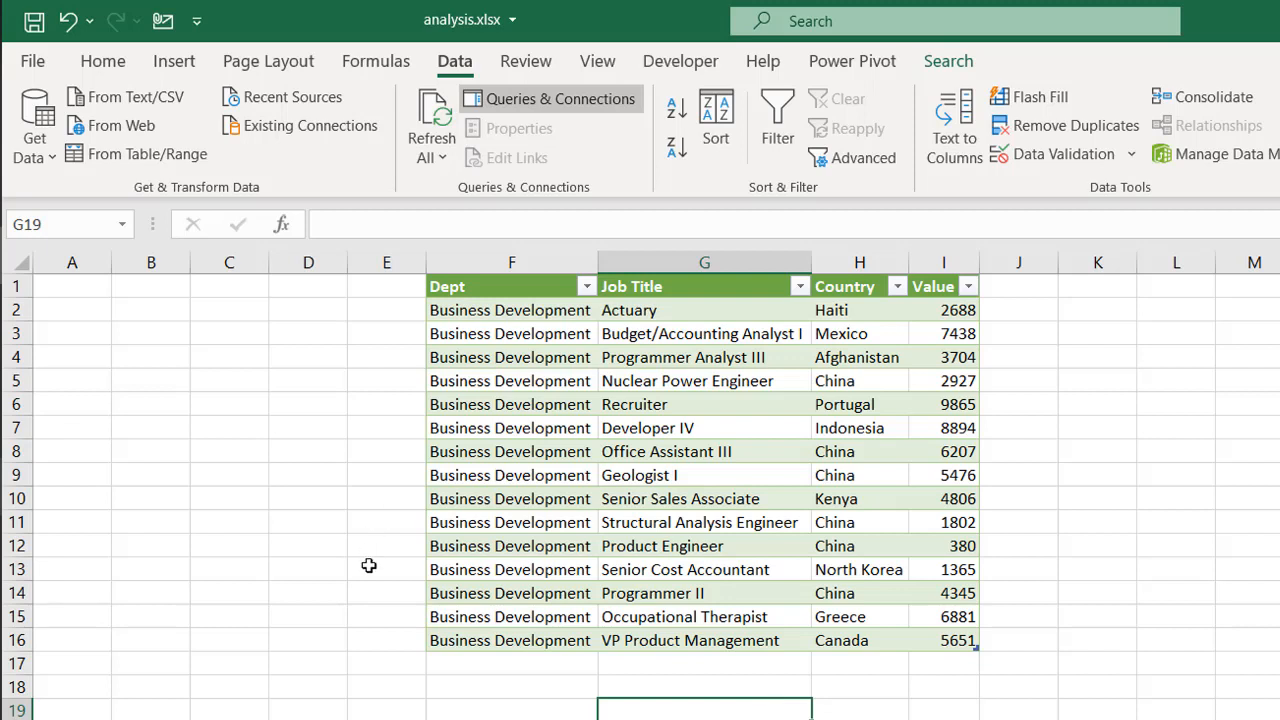
{"action": "key", "text": "ctrl+s"}
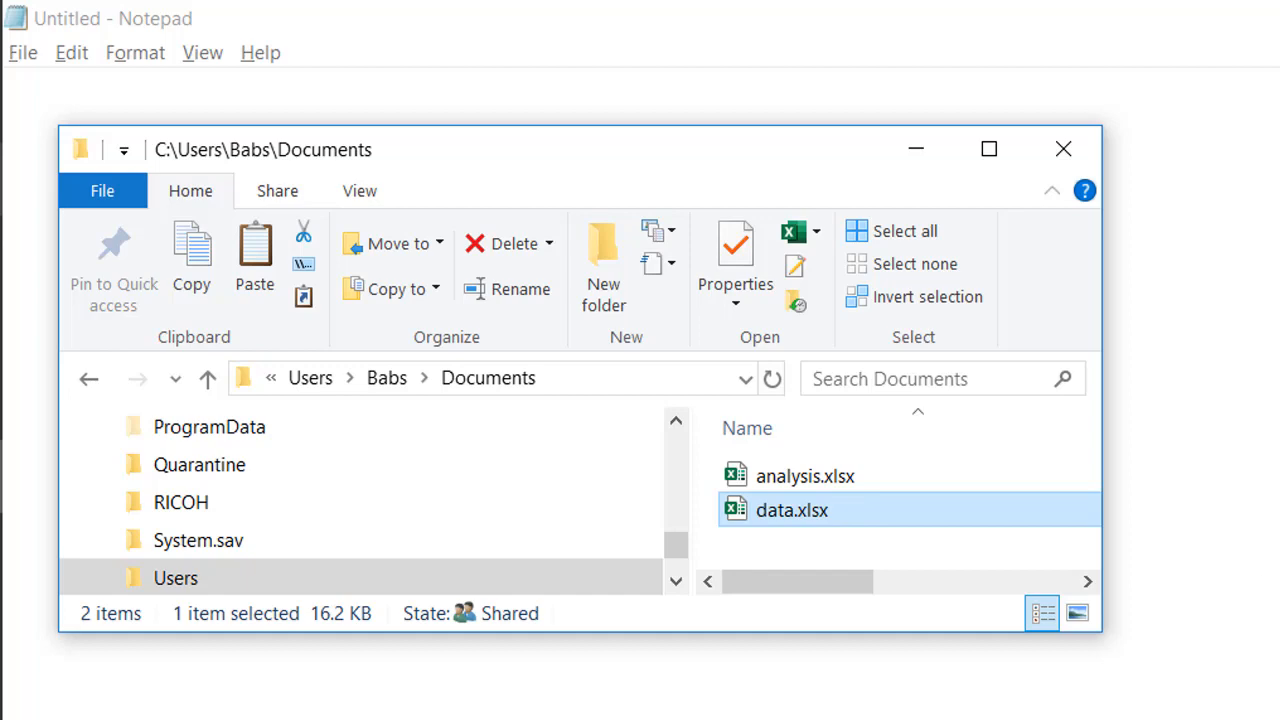
- Open the analysis.xlsx copy from the second user's Documents folder and try to refresh its query
{"action": "left_click", "coordinate": [1005, 485]}
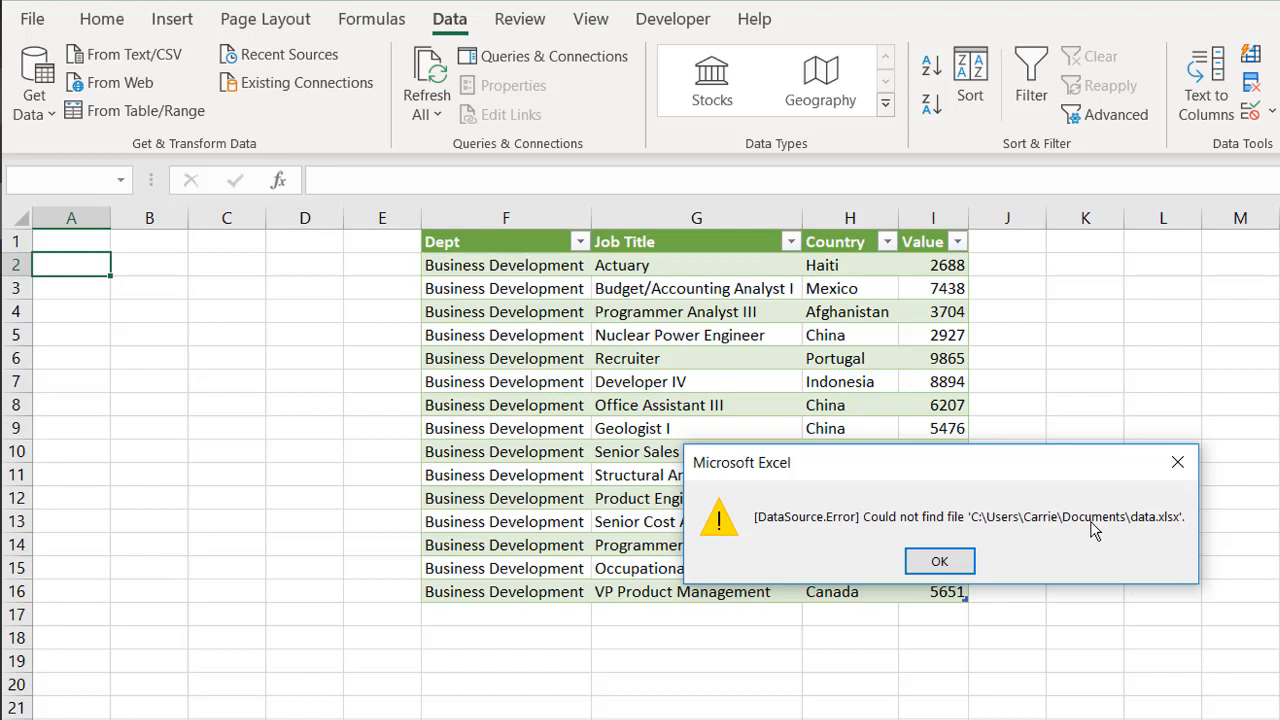
{"action": "left_click", "coordinate": [962, 566]}
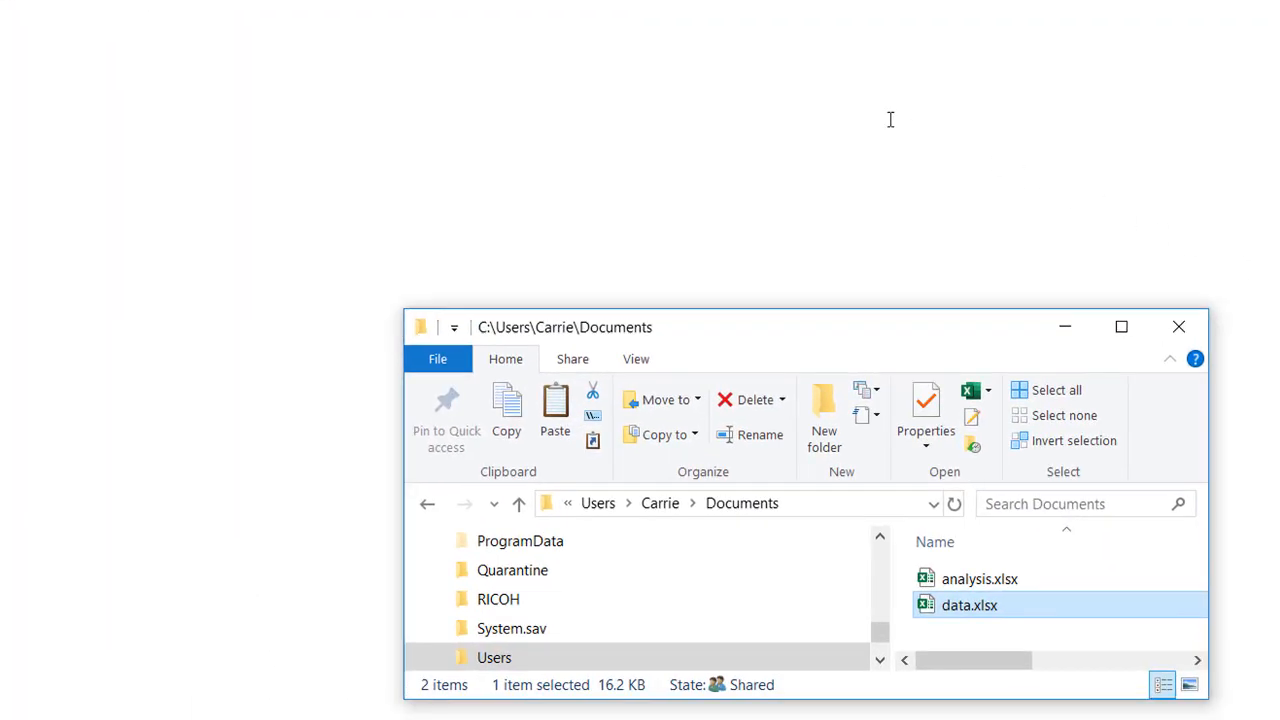
- Open analysis.xlsx from the original user's Documents folder and enter the header Pathname in cell A1
{"action": "double_click", "coordinate": [1060, 587]}
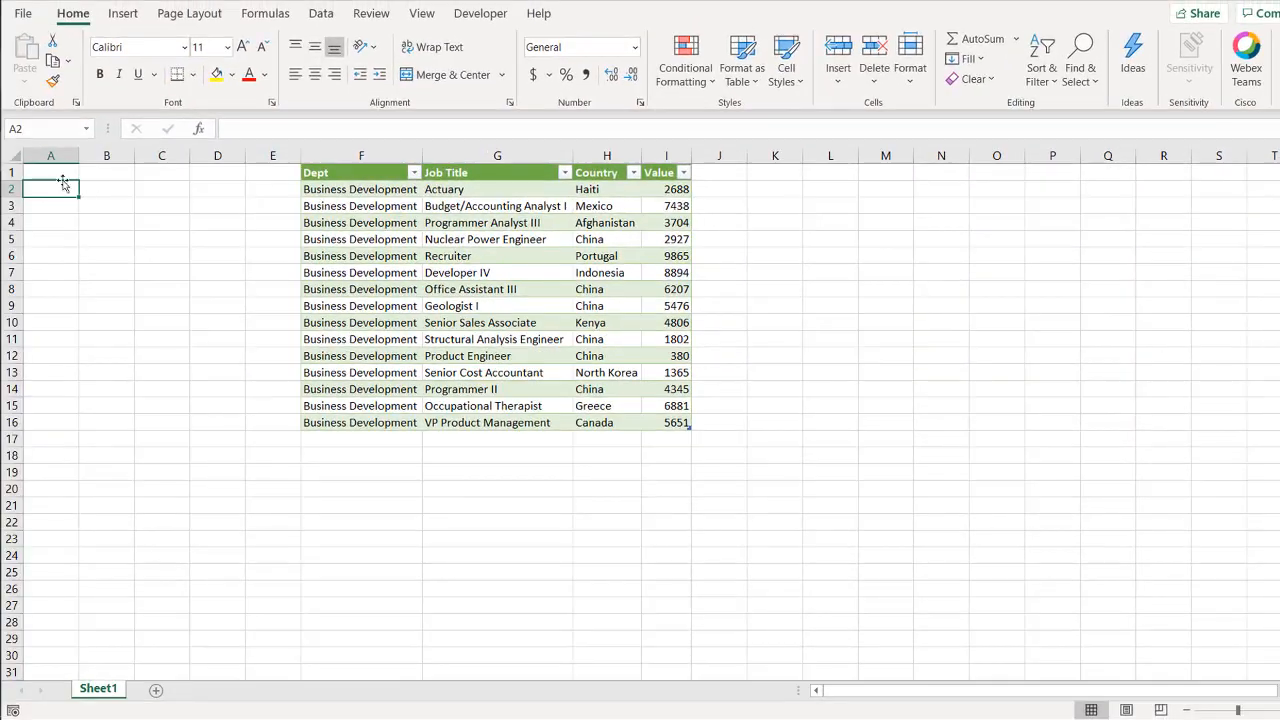
{"action": "type", "text": "Pathn"}
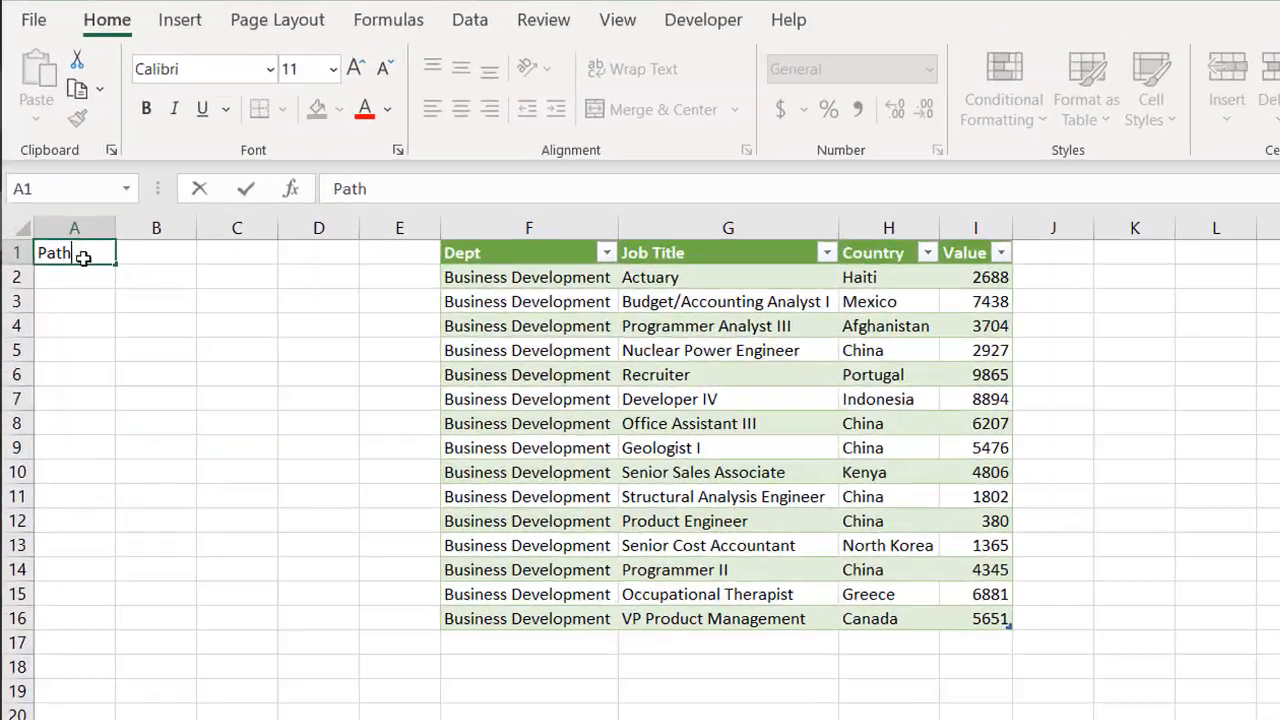
{"action": "type", "text": "ame"}
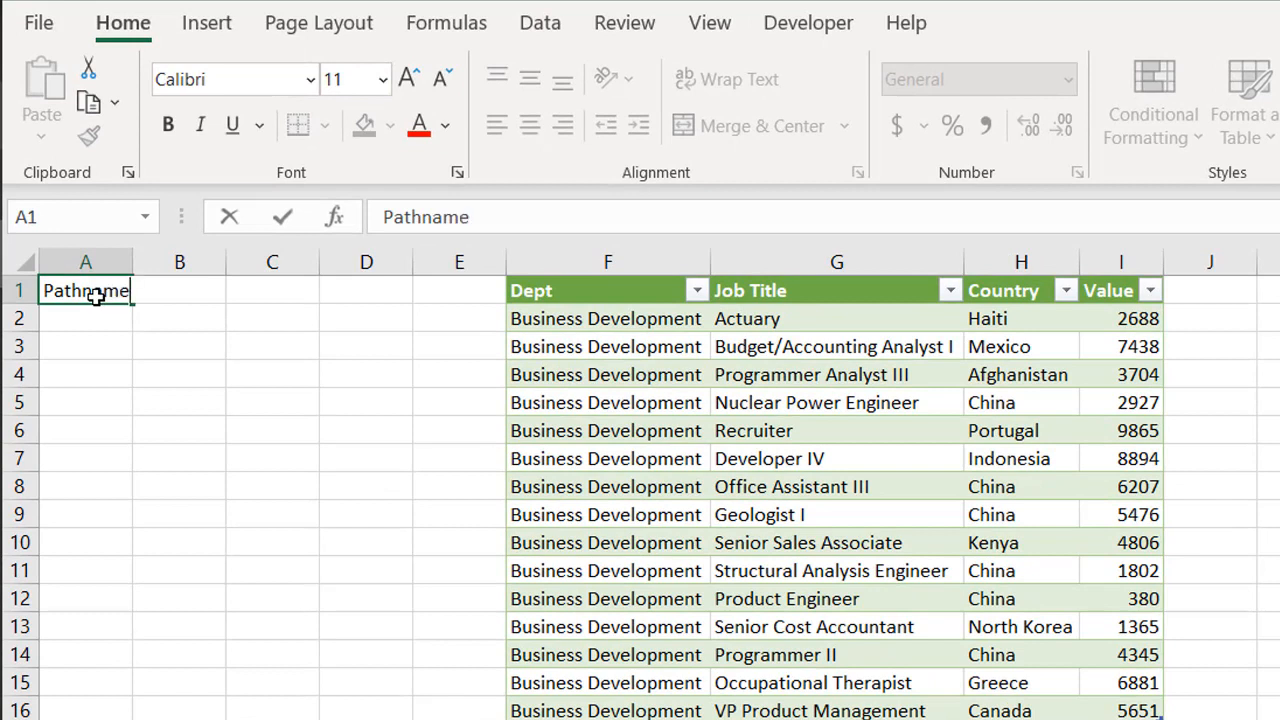
{"action": "key", "text": "Return"}
{"action": "type", "text": "C;"}
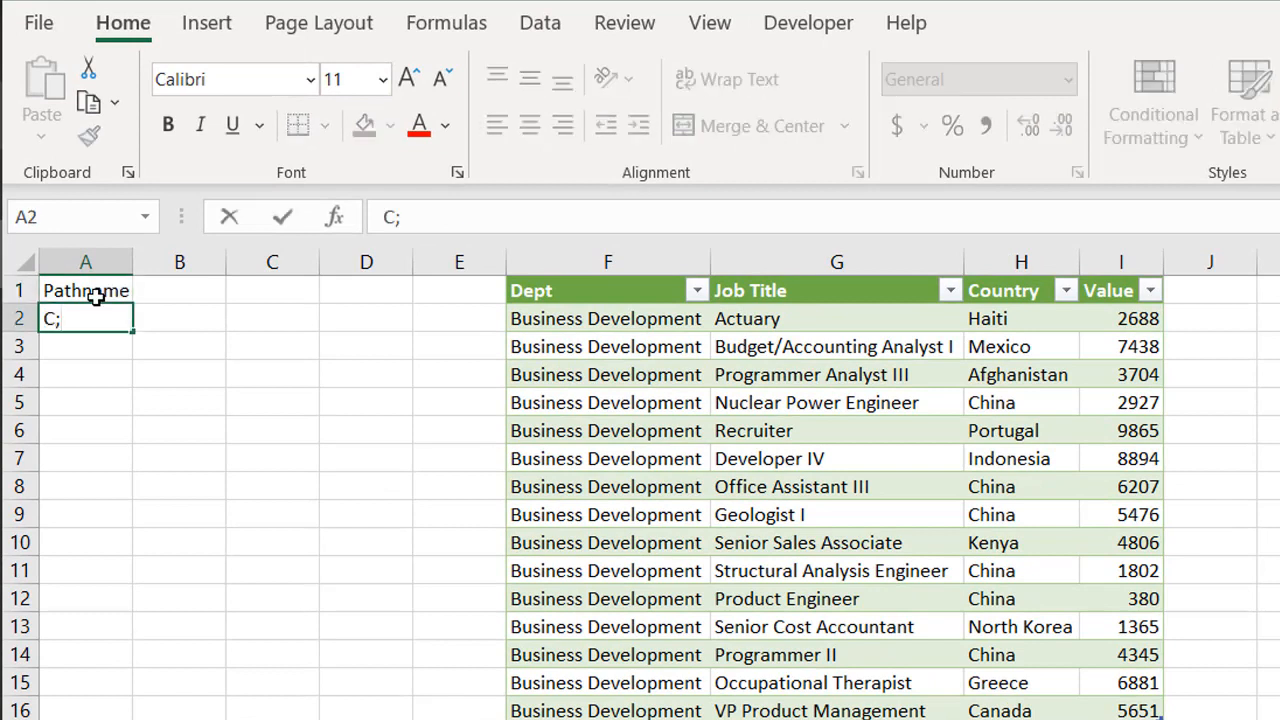
{"action": "key", "text": "BackSpace"}
{"action": "key", "text": "BackSpace"}
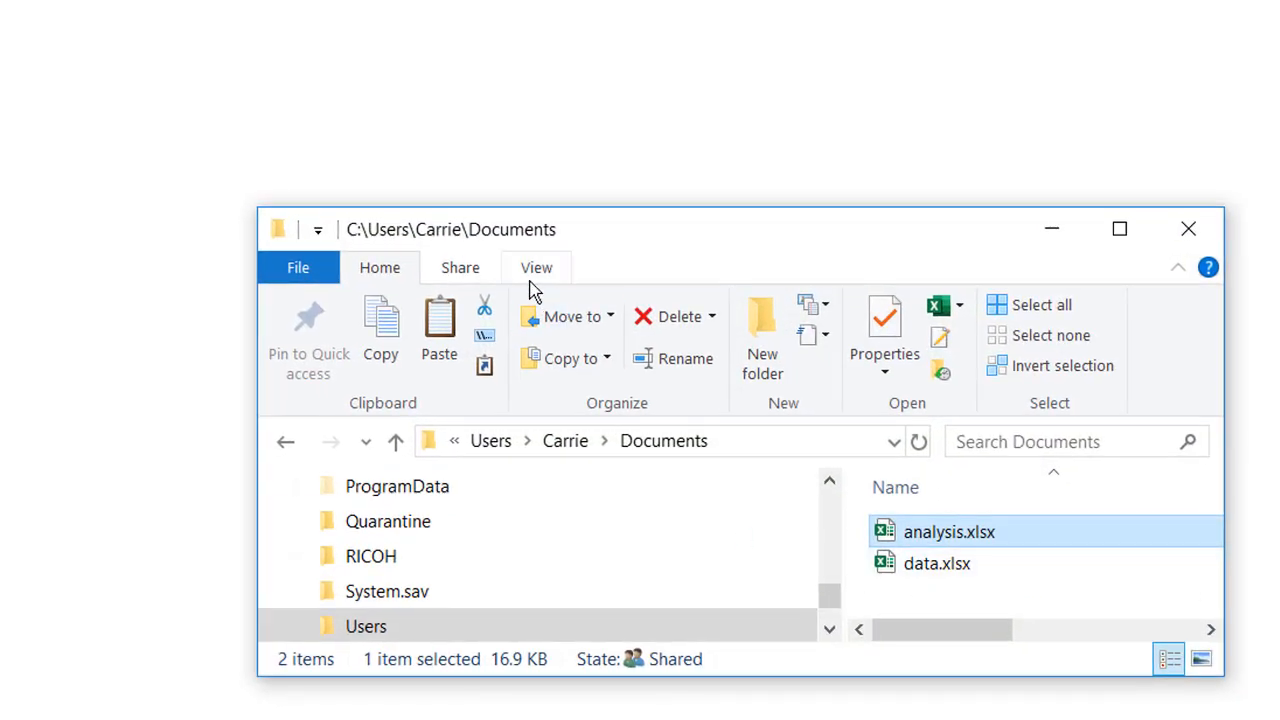
- Copy the Documents folder path containing data.xlsx into cell A2 and fit column A's width to its content
{"action": "left_click", "coordinate": [1047, 570]}
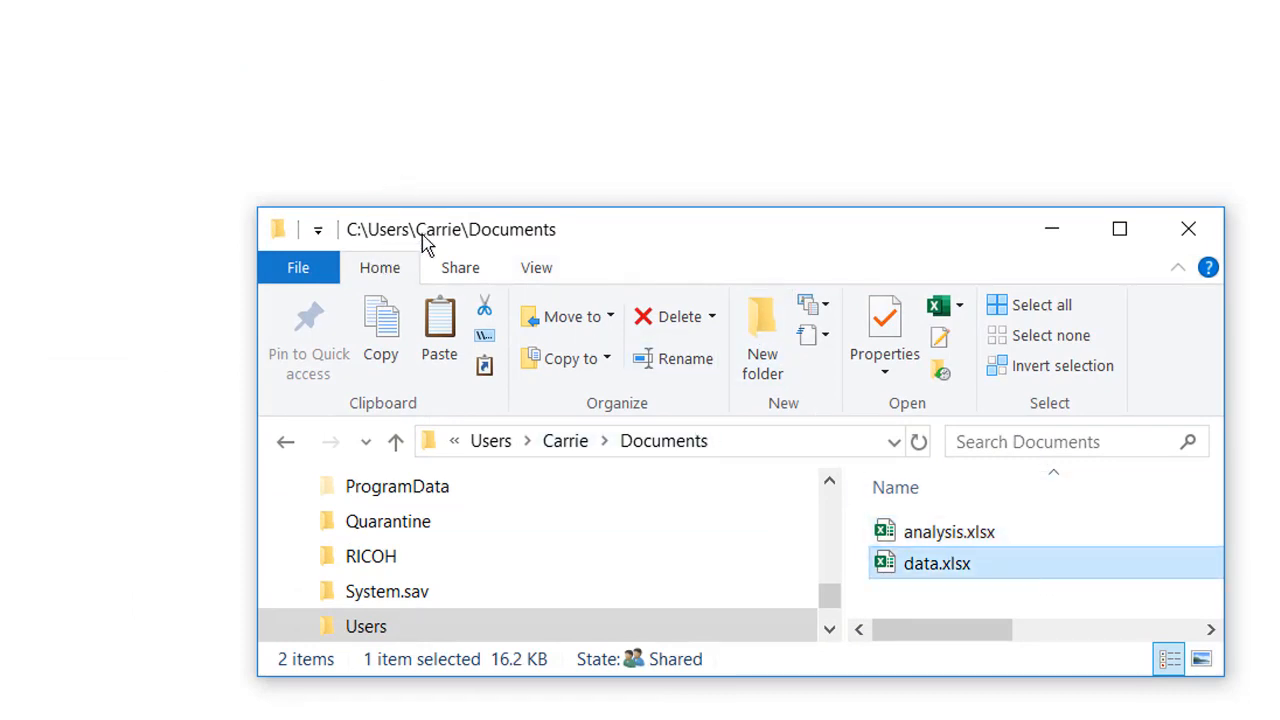
{"action": "left_click", "coordinate": [795, 443]}
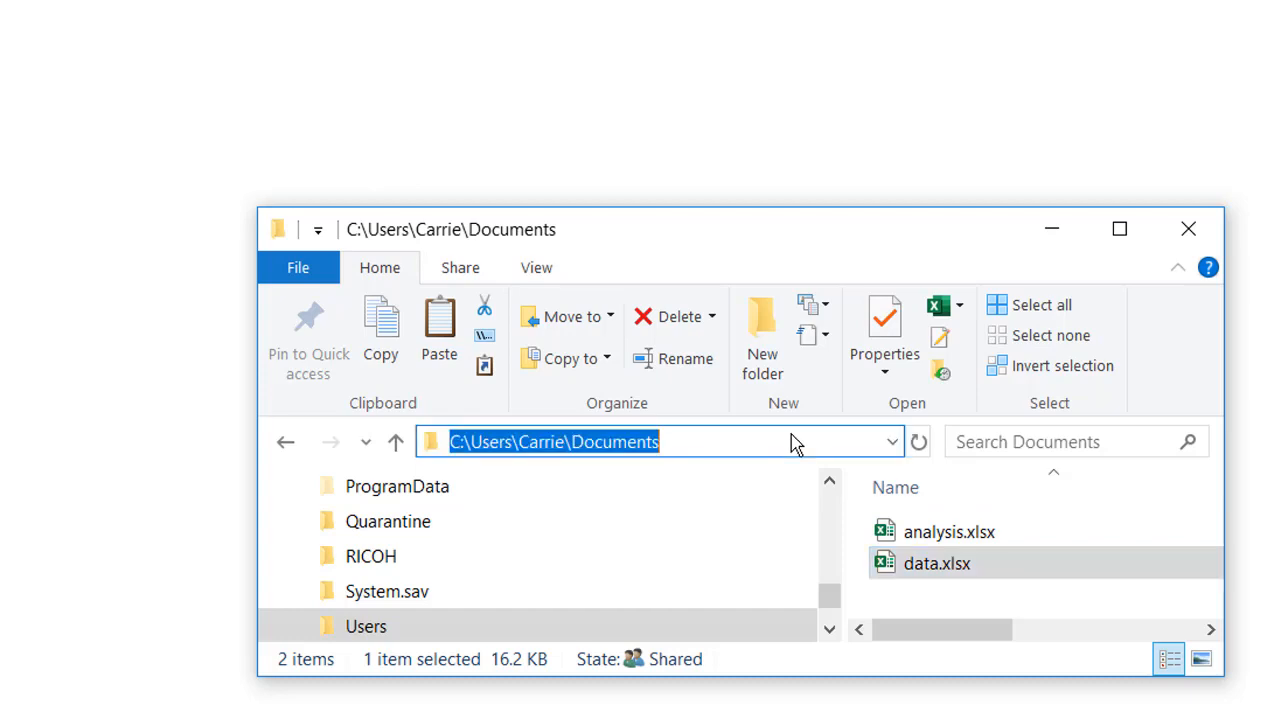
{"action": "key", "text": "ctrl+c"}
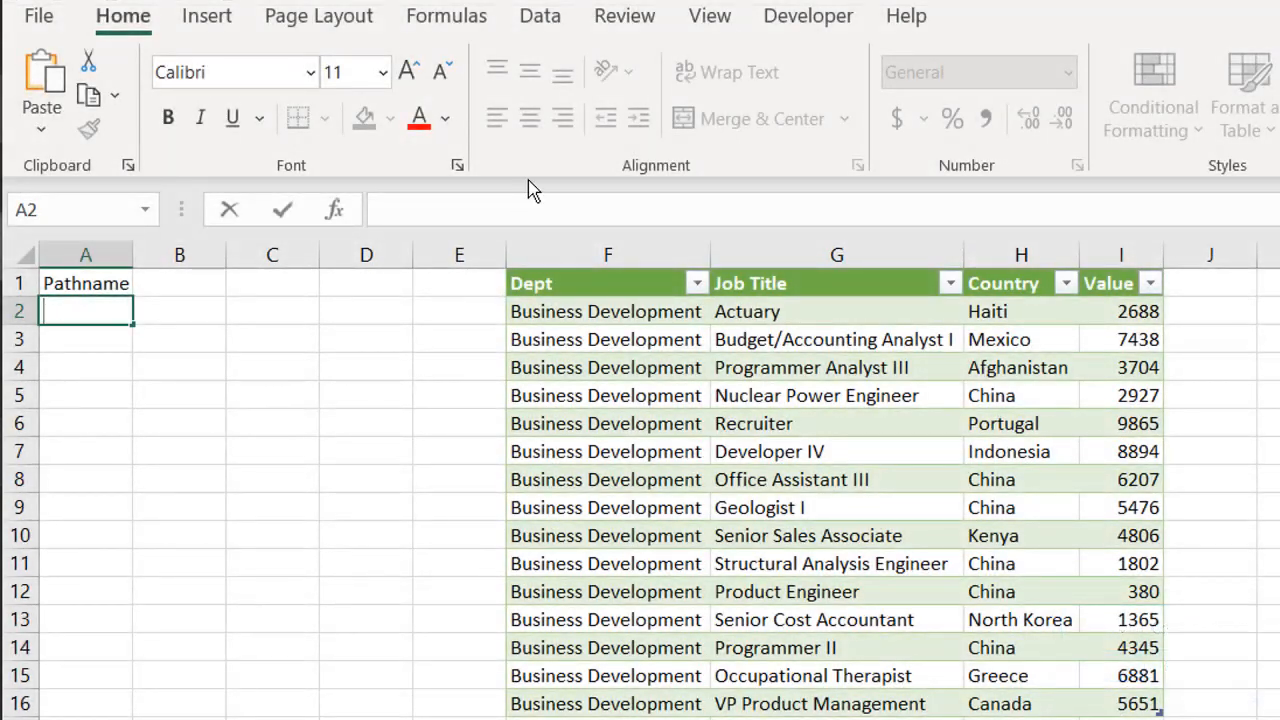
{"action": "left_click", "coordinate": [517, 209]}
{"action": "key", "text": "ctrl+v"}
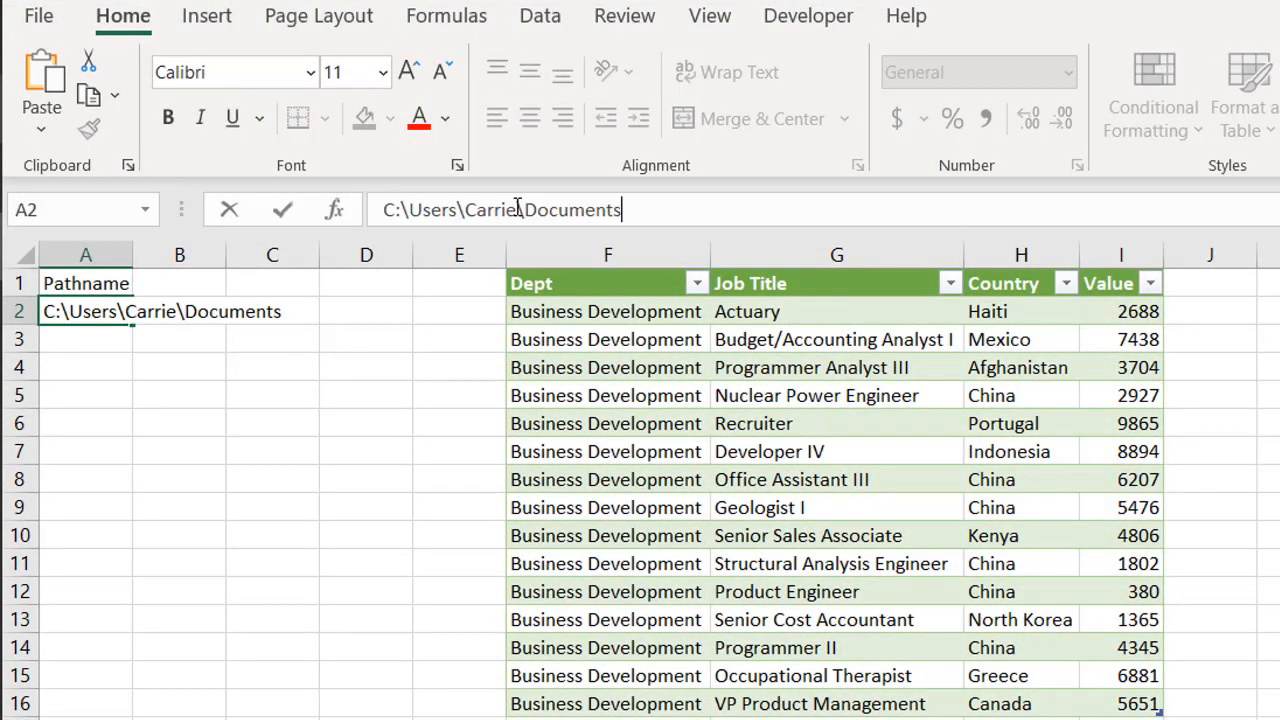
{"action": "left_click", "coordinate": [135, 245]}
{"action": "double_click", "coordinate": [135, 246]}
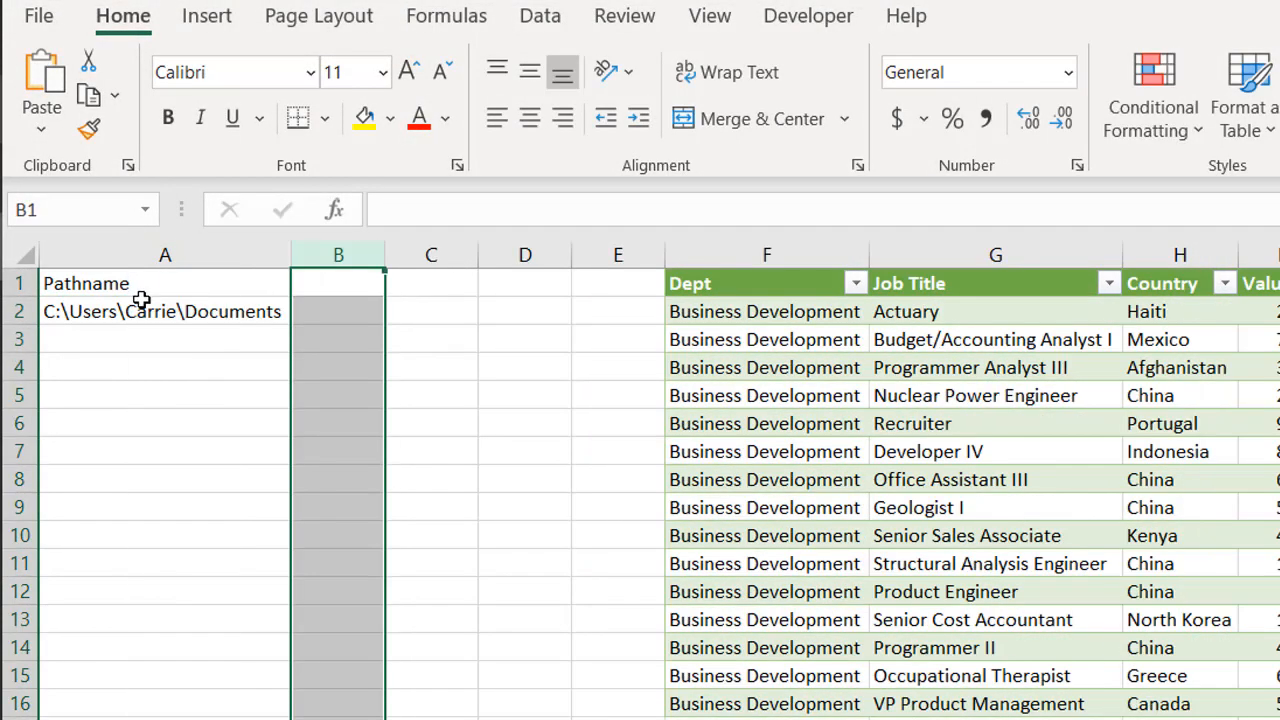
- Convert the range A1:A2 into a table with headers
{"action": "left_click", "coordinate": [150, 293]}
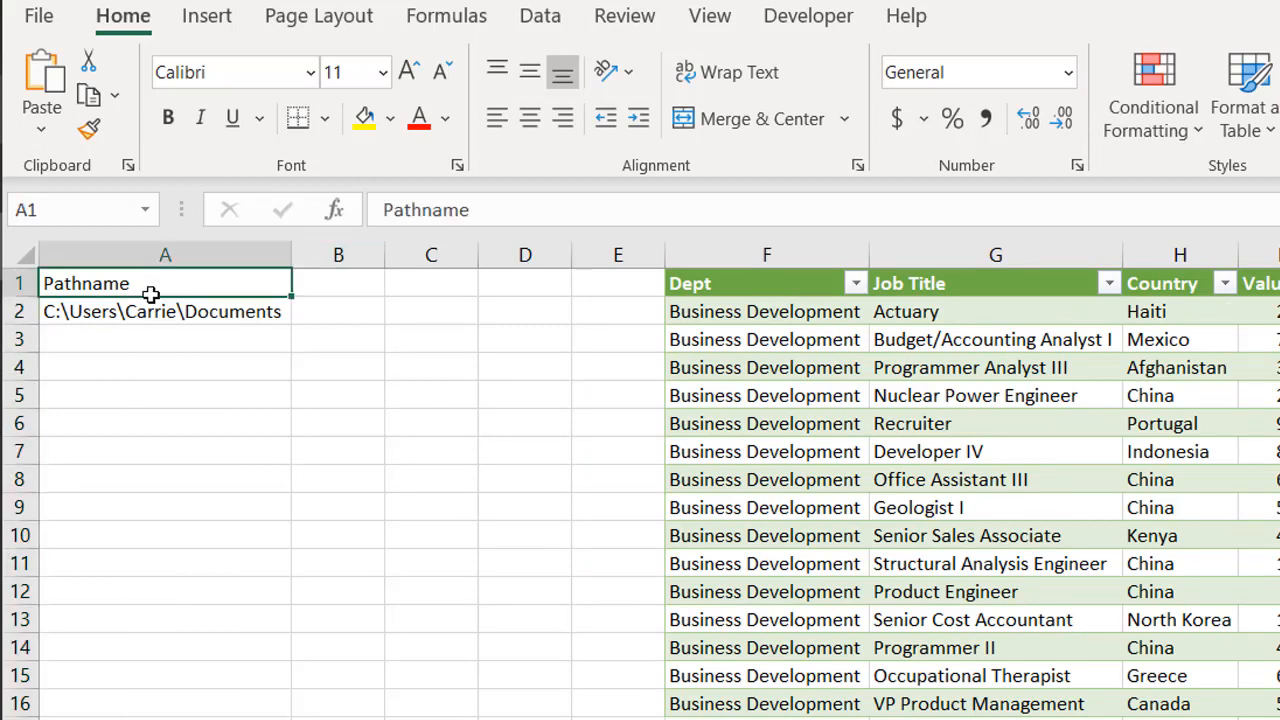
{"action": "left_click", "coordinate": [204, 20]}
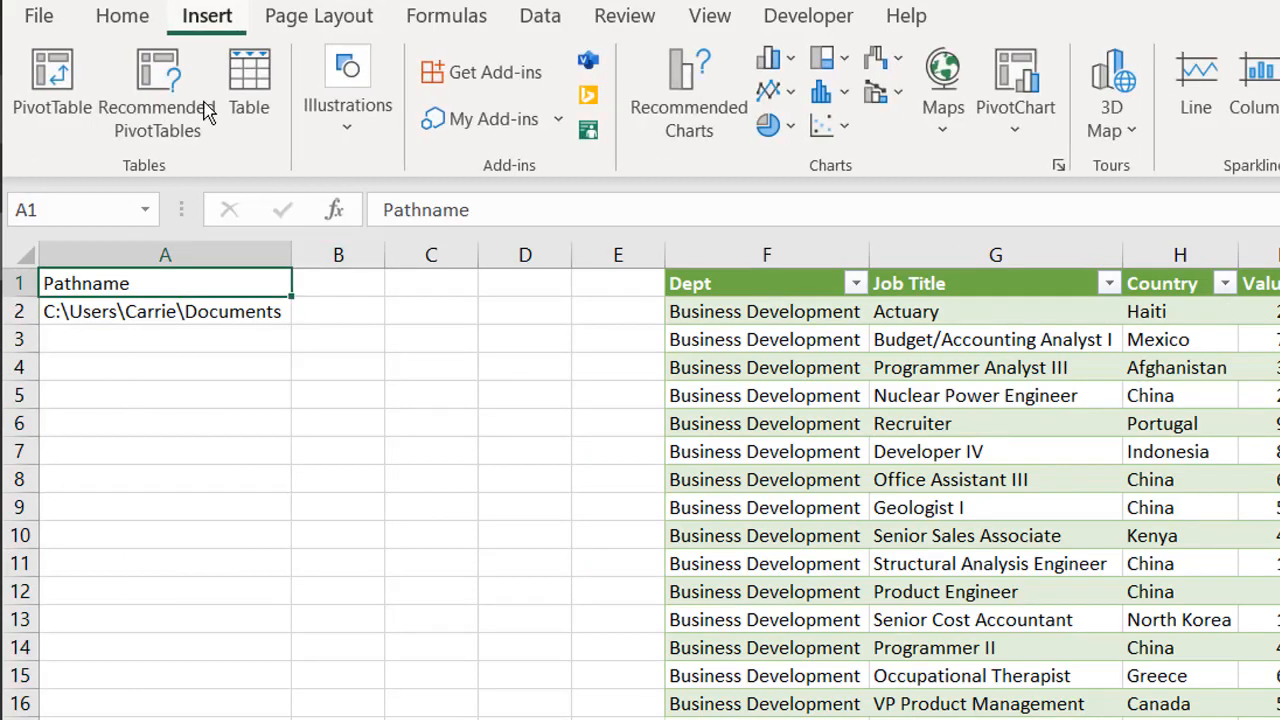
{"action": "left_click", "coordinate": [249, 152]}
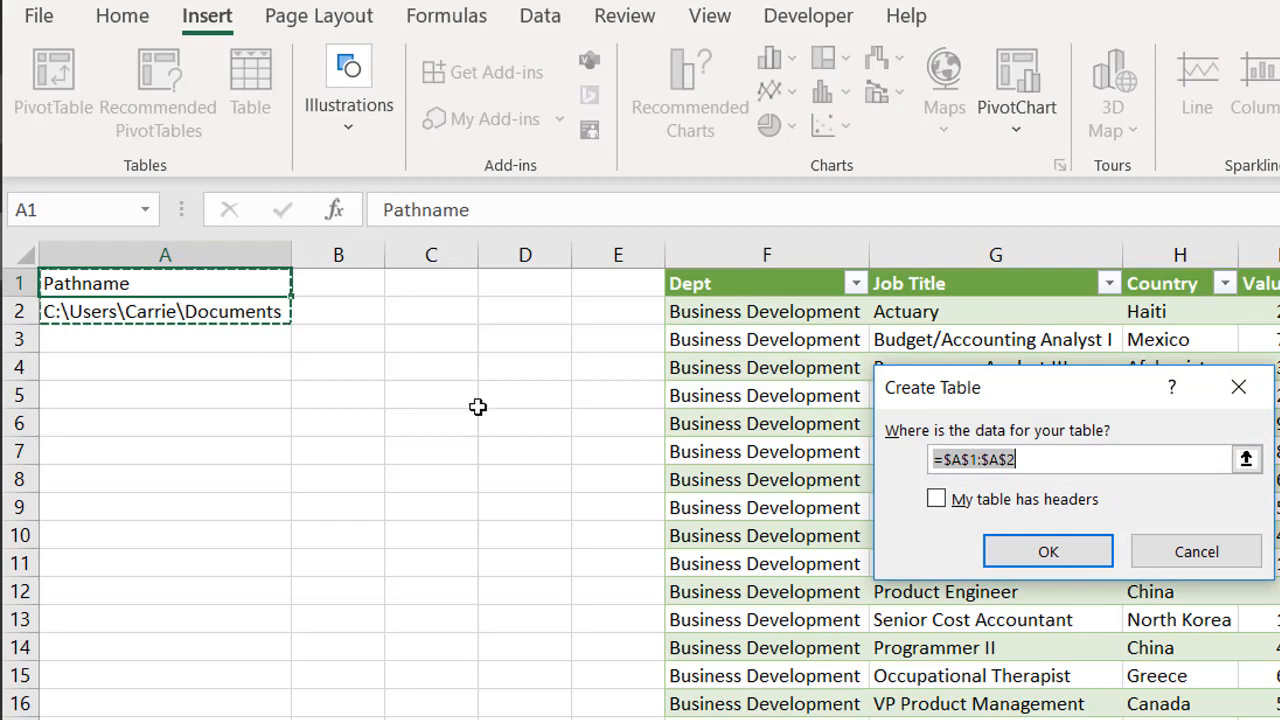
{"action": "left_click", "coordinate": [936, 498]}
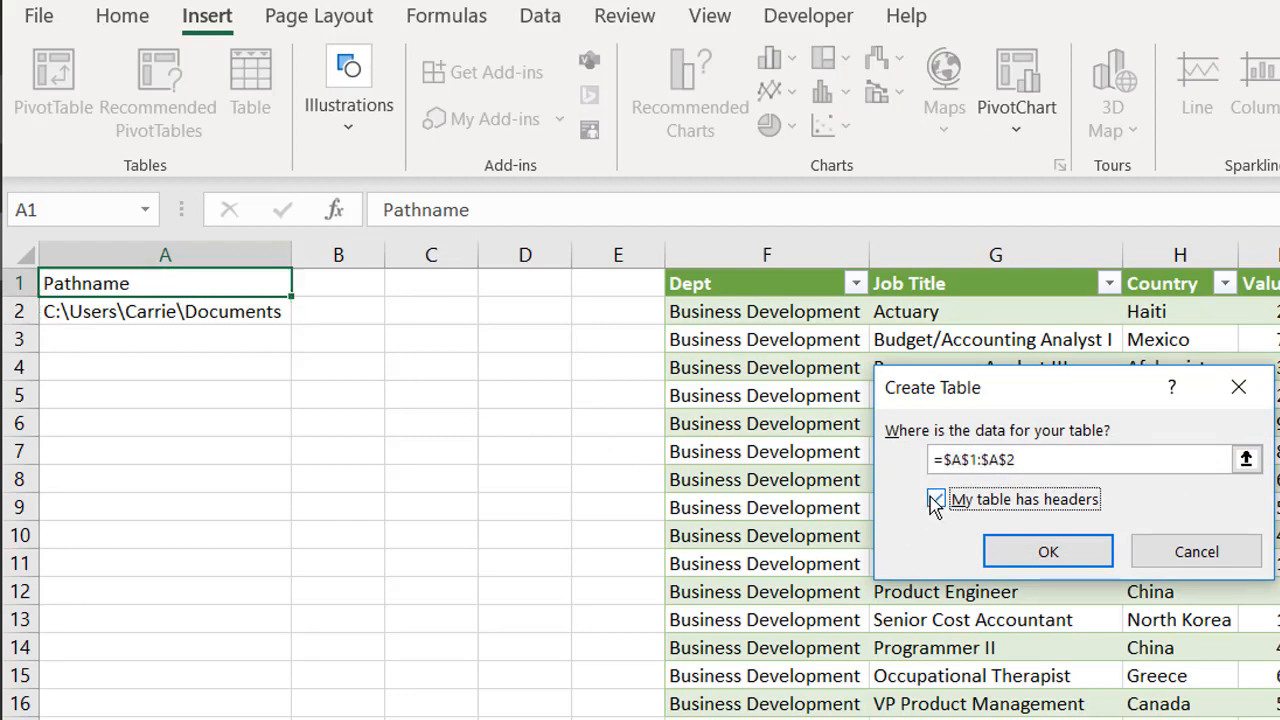
{"action": "left_click", "coordinate": [1025, 550]}
- Name the new one-column pathname table Path
{"action": "left_click", "coordinate": [97, 95]}
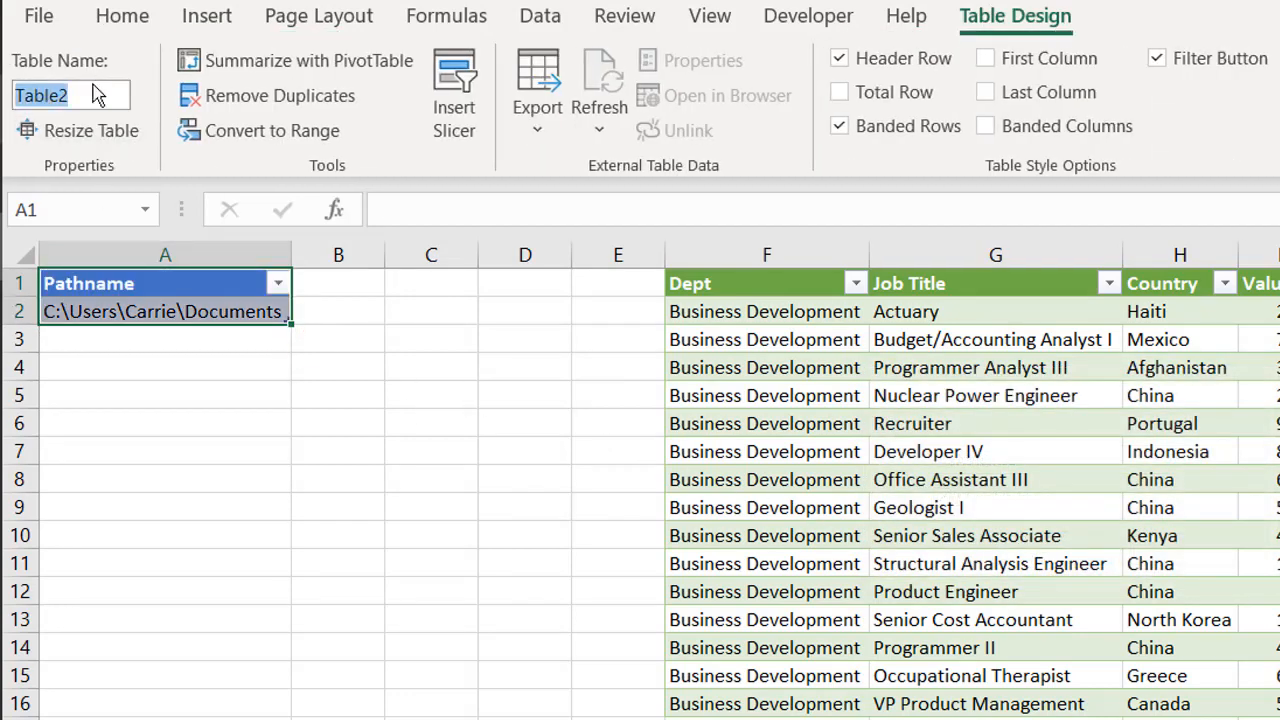
{"action": "type", "text": "path"}
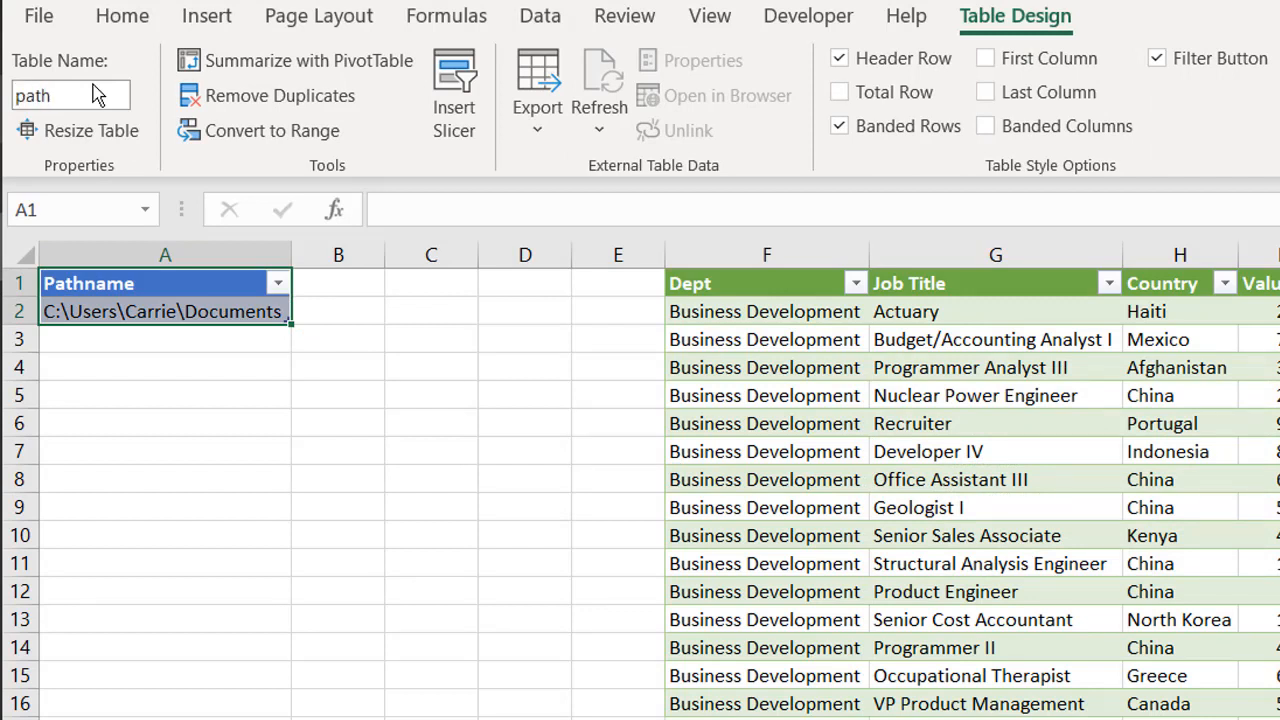
{"action": "type", "text": "th"}
{"action": "key", "text": "Return"}
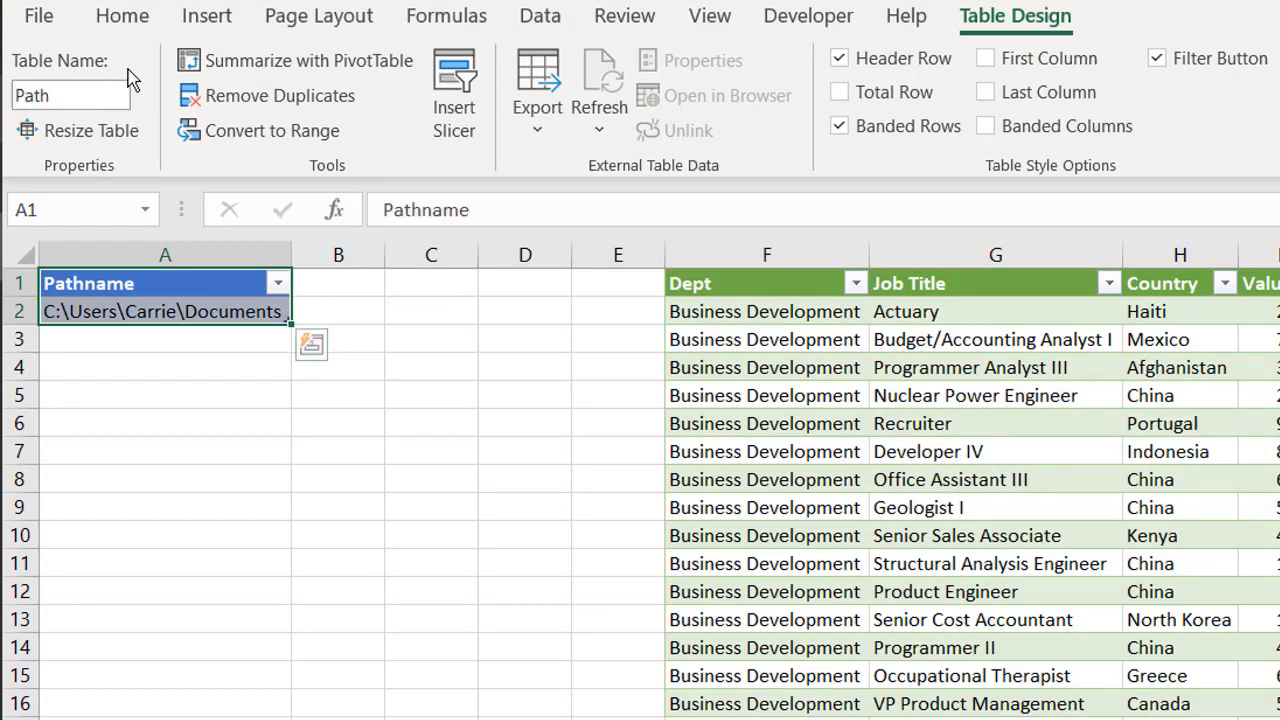
- Load the Path table into Power Query and drill down to the folder path text in its Pathname column
{"action": "left_click", "coordinate": [540, 16]}
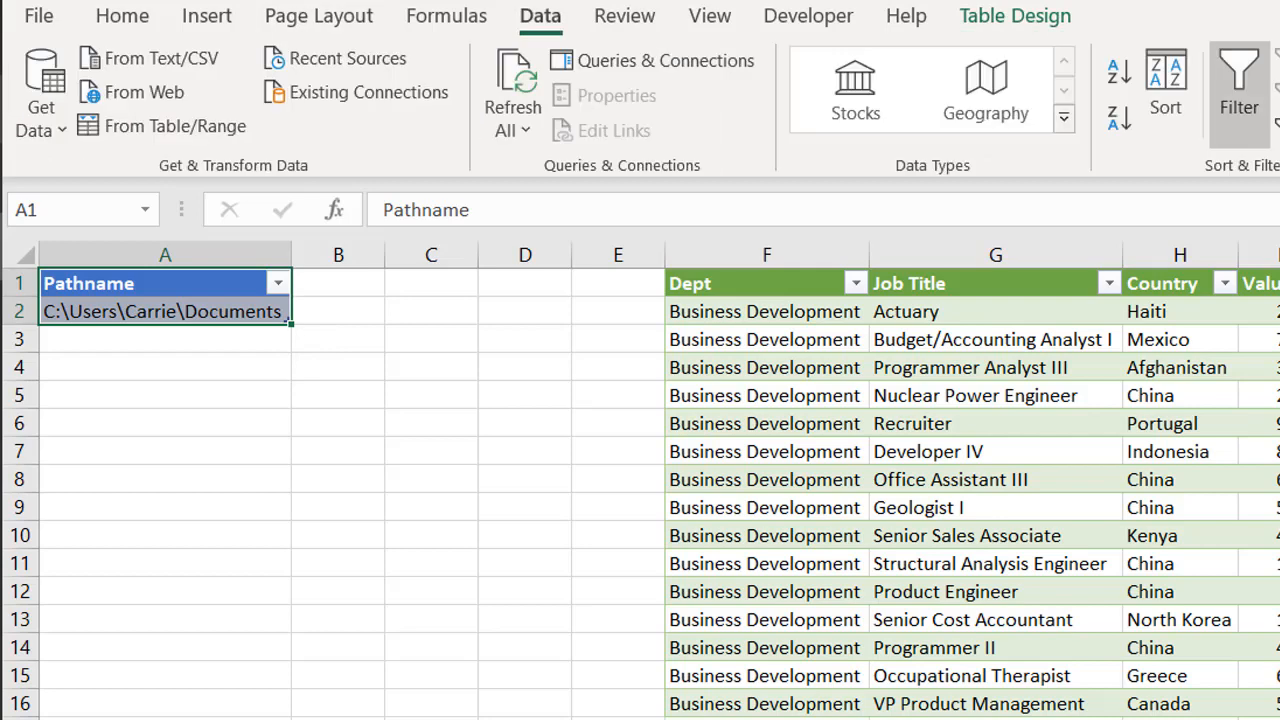
{"action": "left_click", "coordinate": [150, 132]}
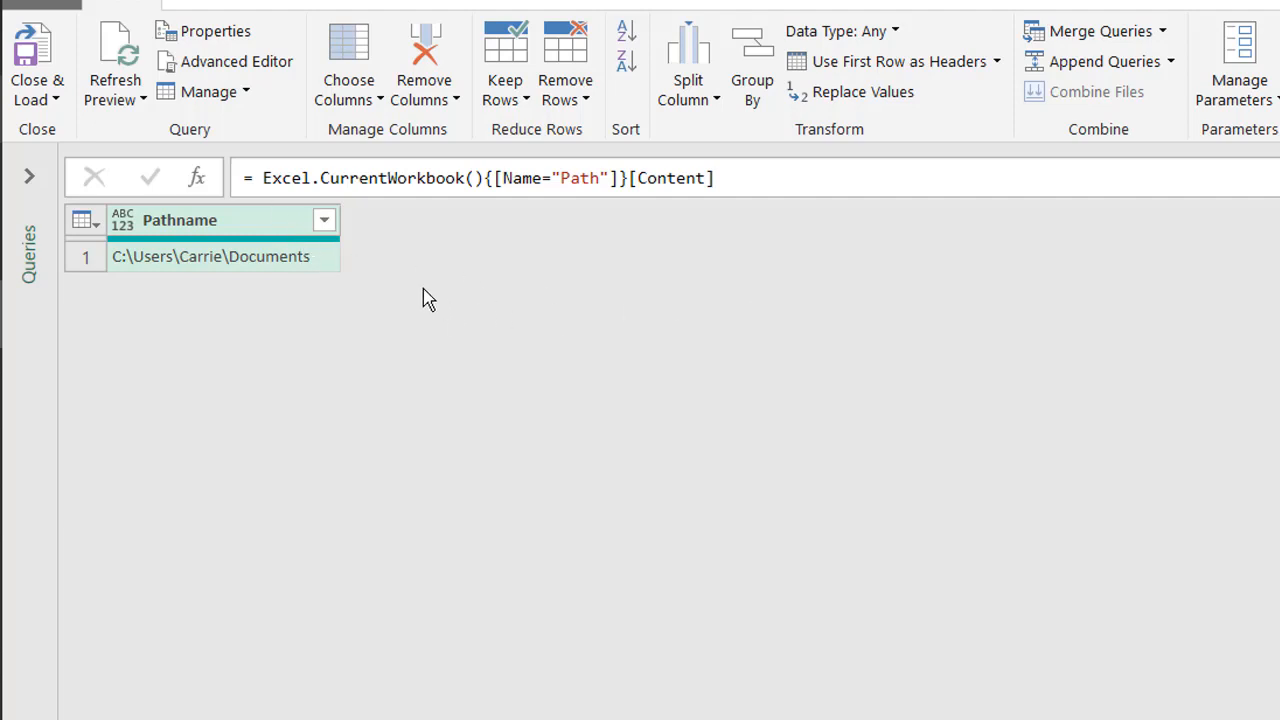
{"action": "right_click", "coordinate": [319, 255]}
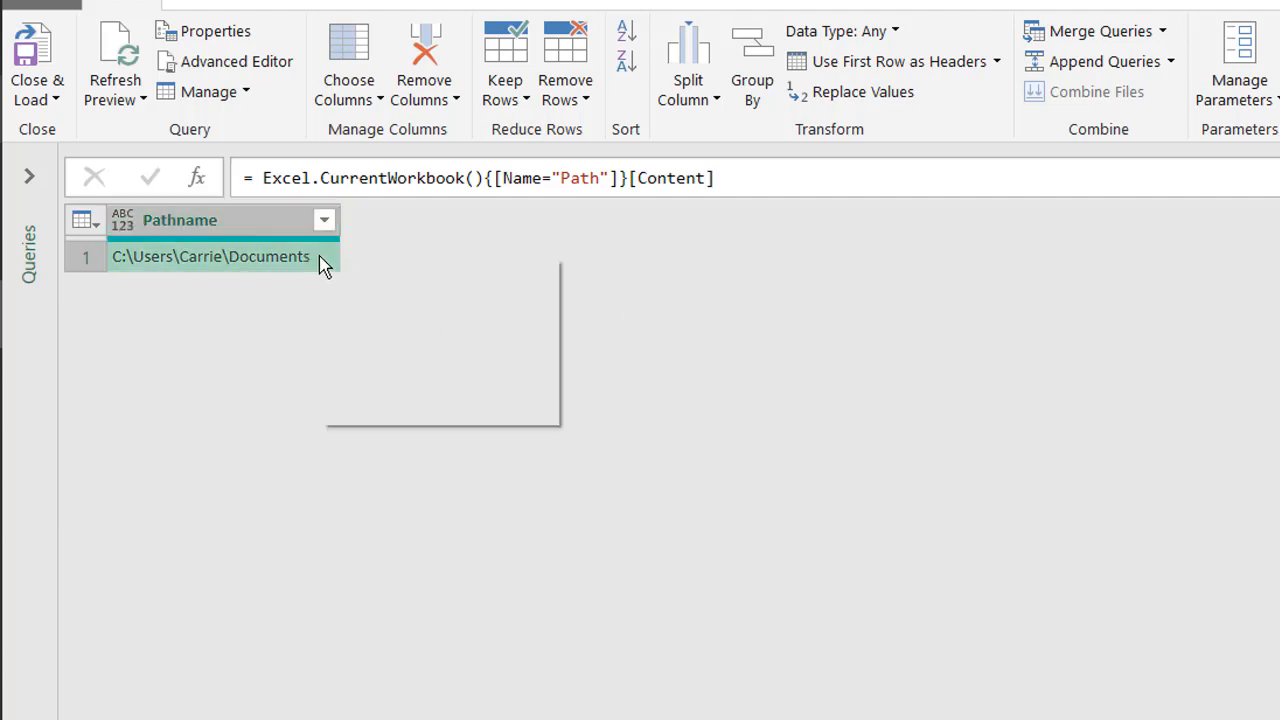
{"action": "left_click", "coordinate": [409, 376]}
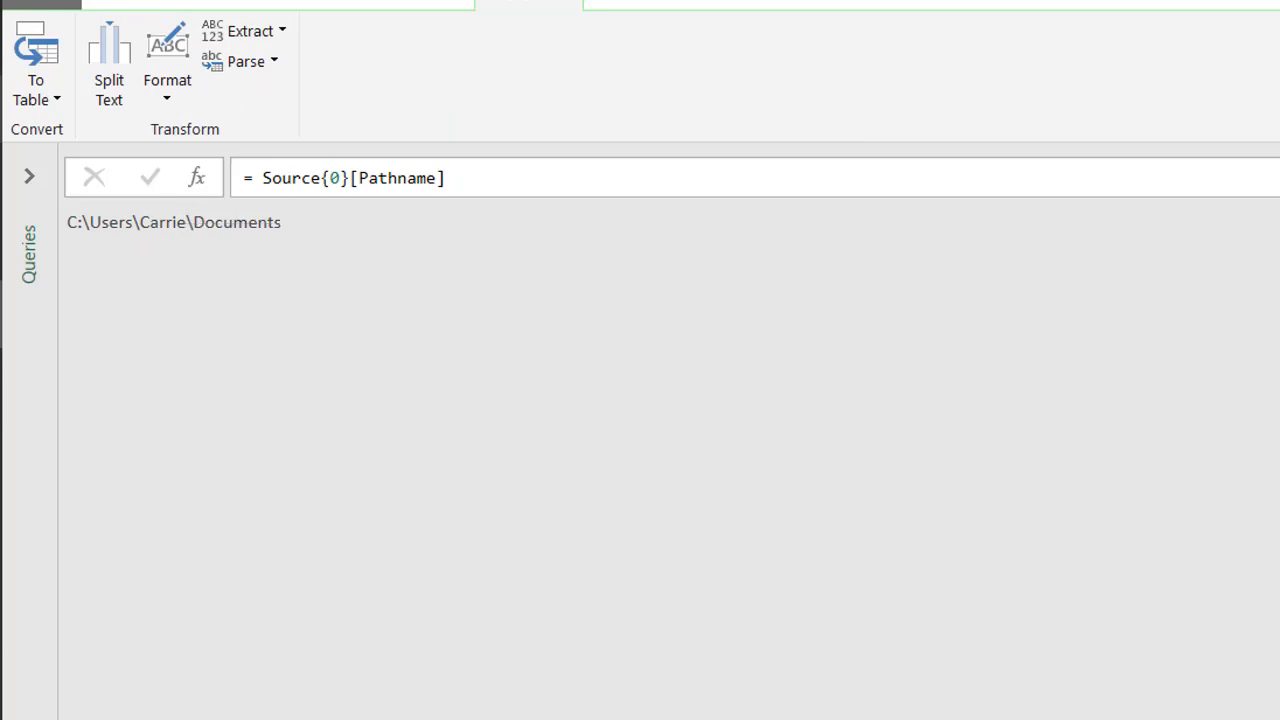
- Close the query editor and load the Path query as a connection only
{"action": "left_click", "coordinate": [124, 5]}
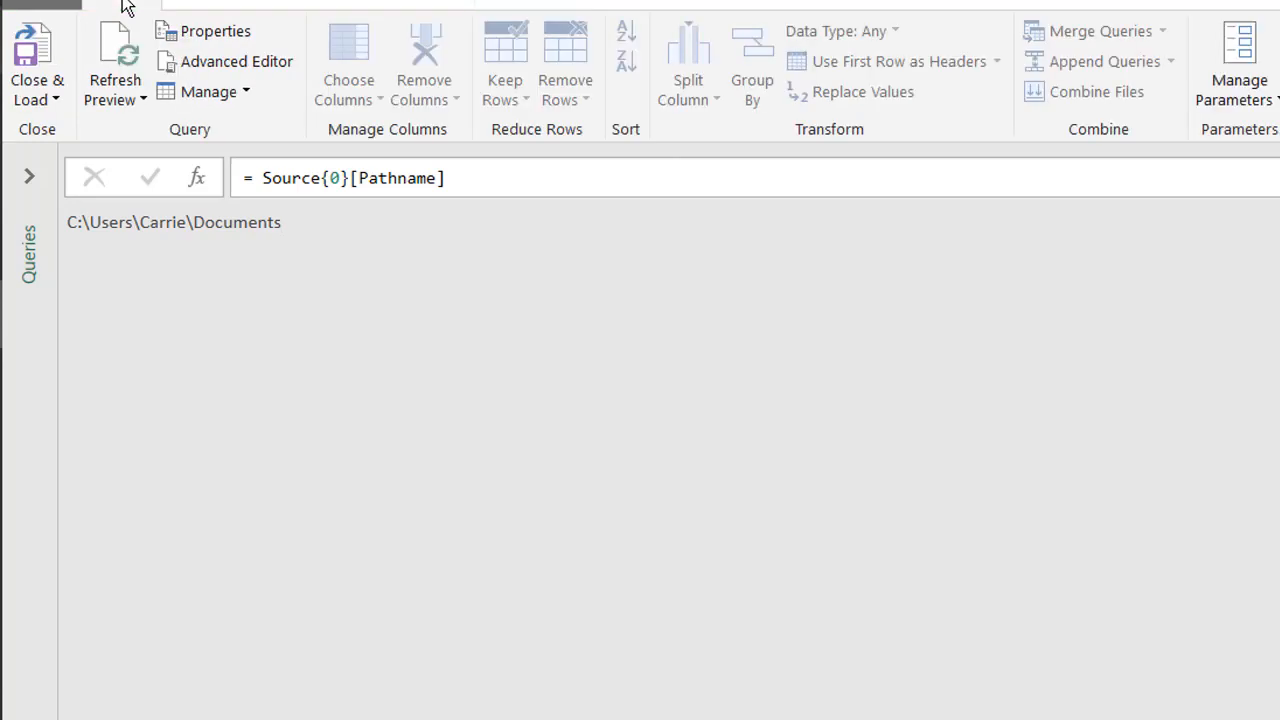
{"action": "left_click", "coordinate": [46, 99]}
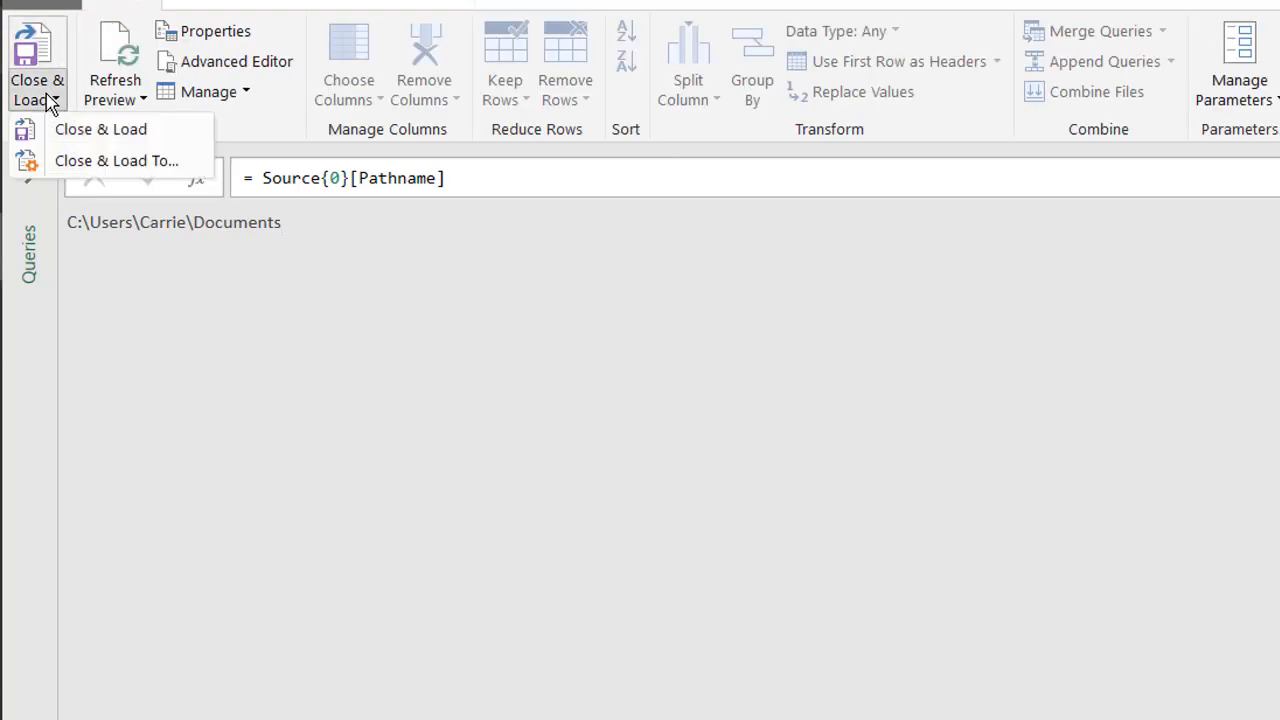
{"action": "left_click", "coordinate": [103, 160]}
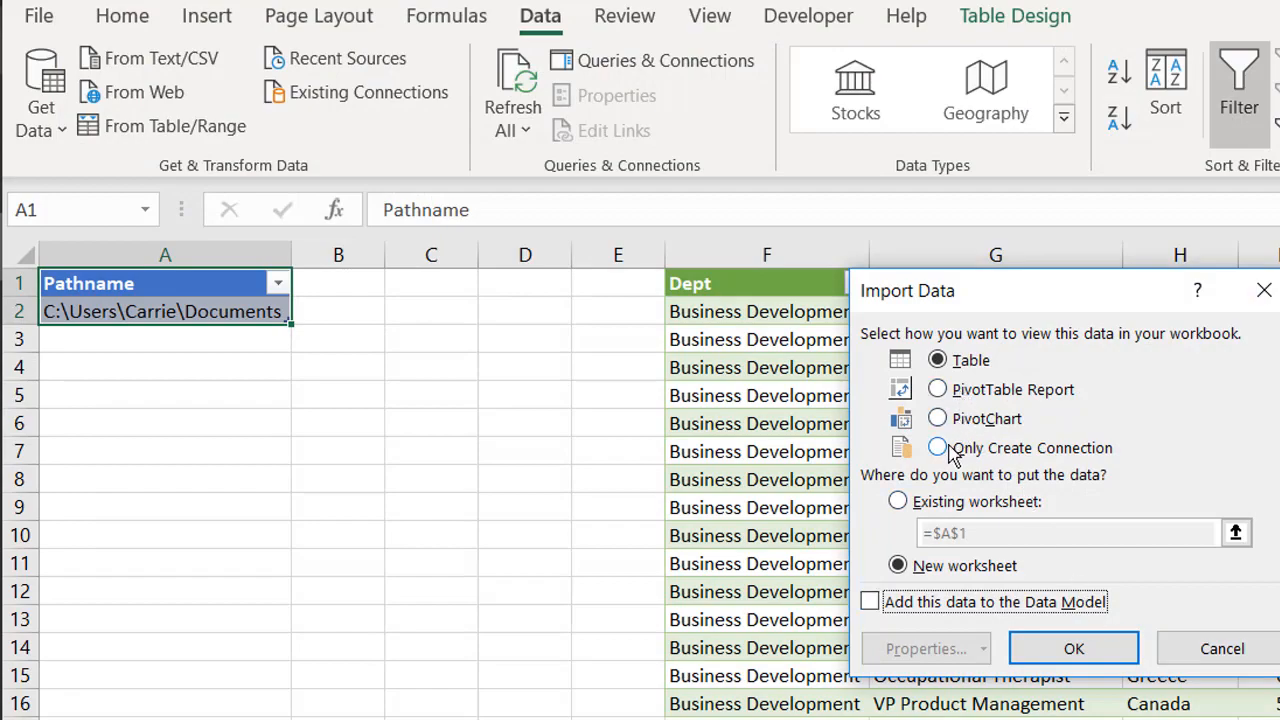
{"action": "left_click", "coordinate": [940, 448]}
{"action": "left_click", "coordinate": [1080, 650]}
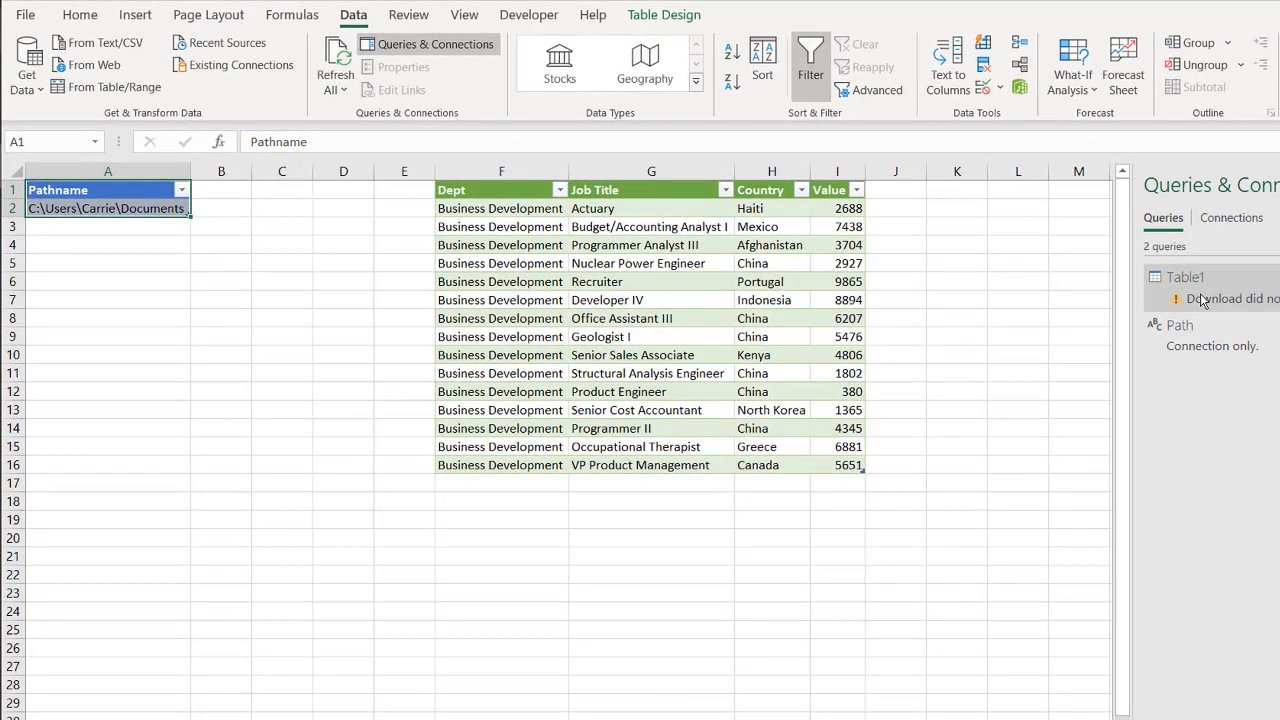
- Check the Table1 query's error details and open the query for editing
{"action": "left_click", "coordinate": [1240, 280]}
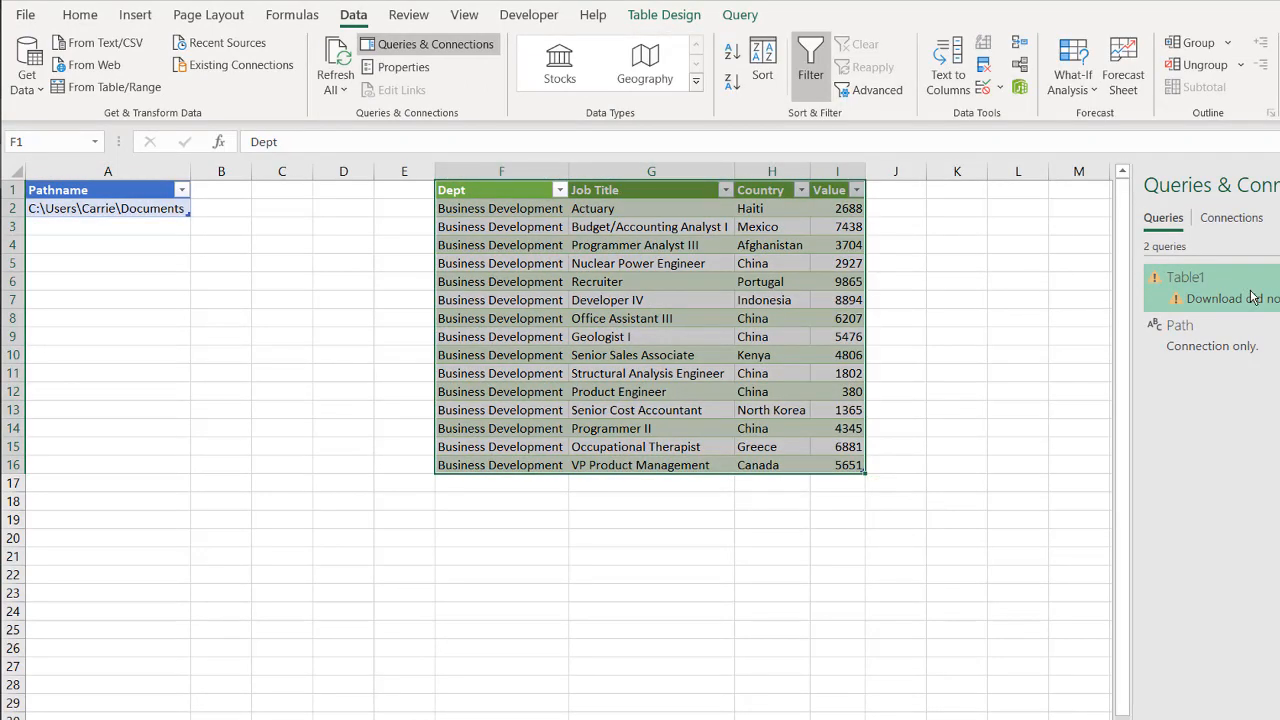
{"action": "mouse_move", "coordinate": [1253, 296]}
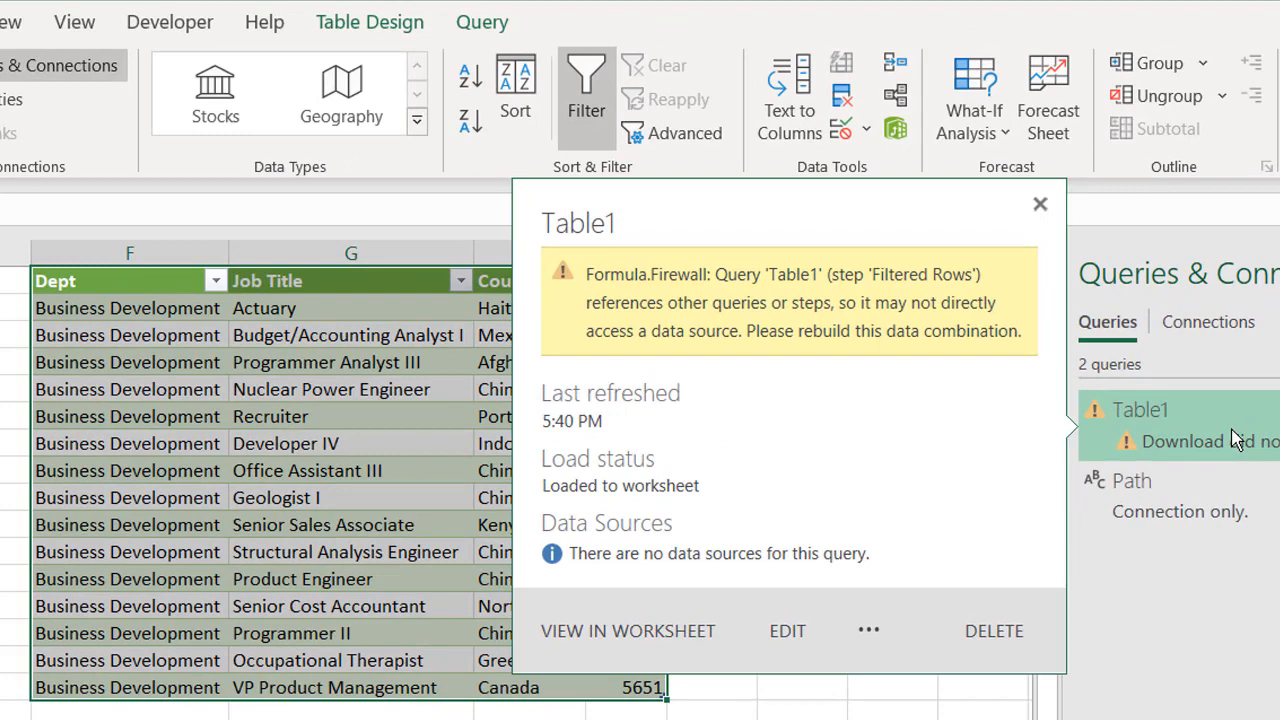
{"action": "double_click", "coordinate": [1237, 440]}
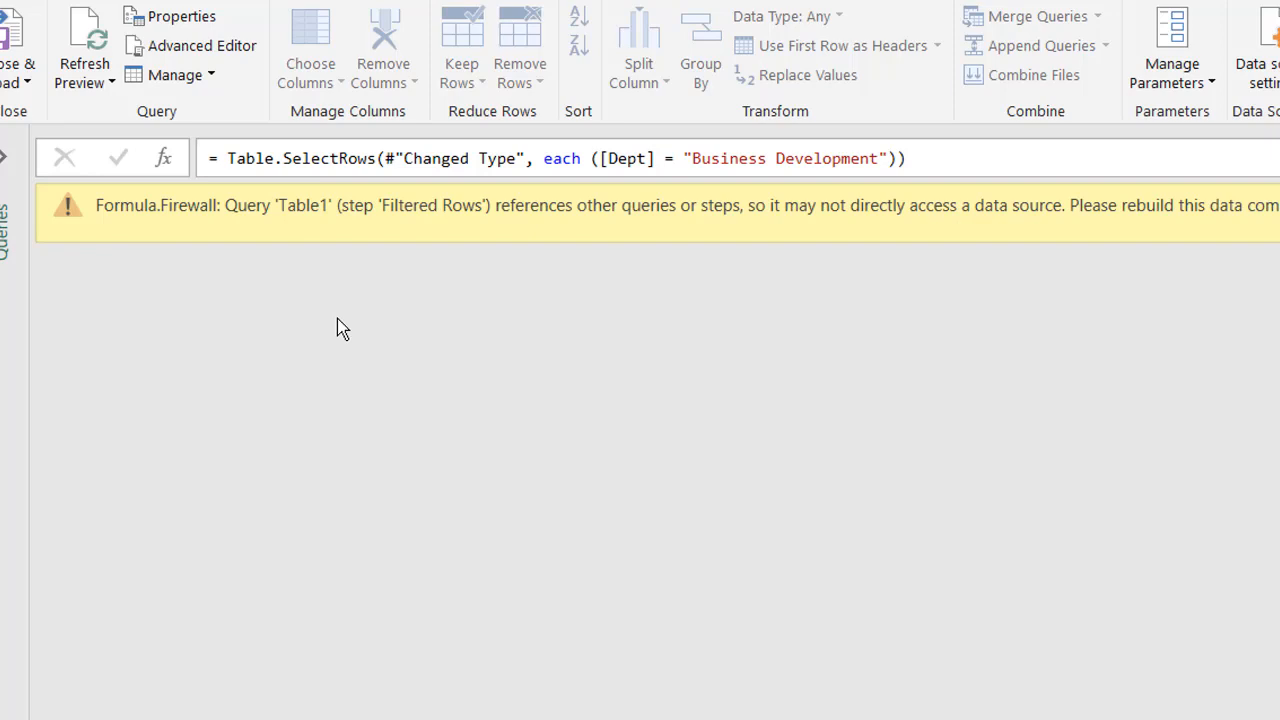
- Set the current workbook's query privacy option to ignore the Privacy Levels and potentially improve performance
{"action": "left_click", "coordinate": [27, 84]}
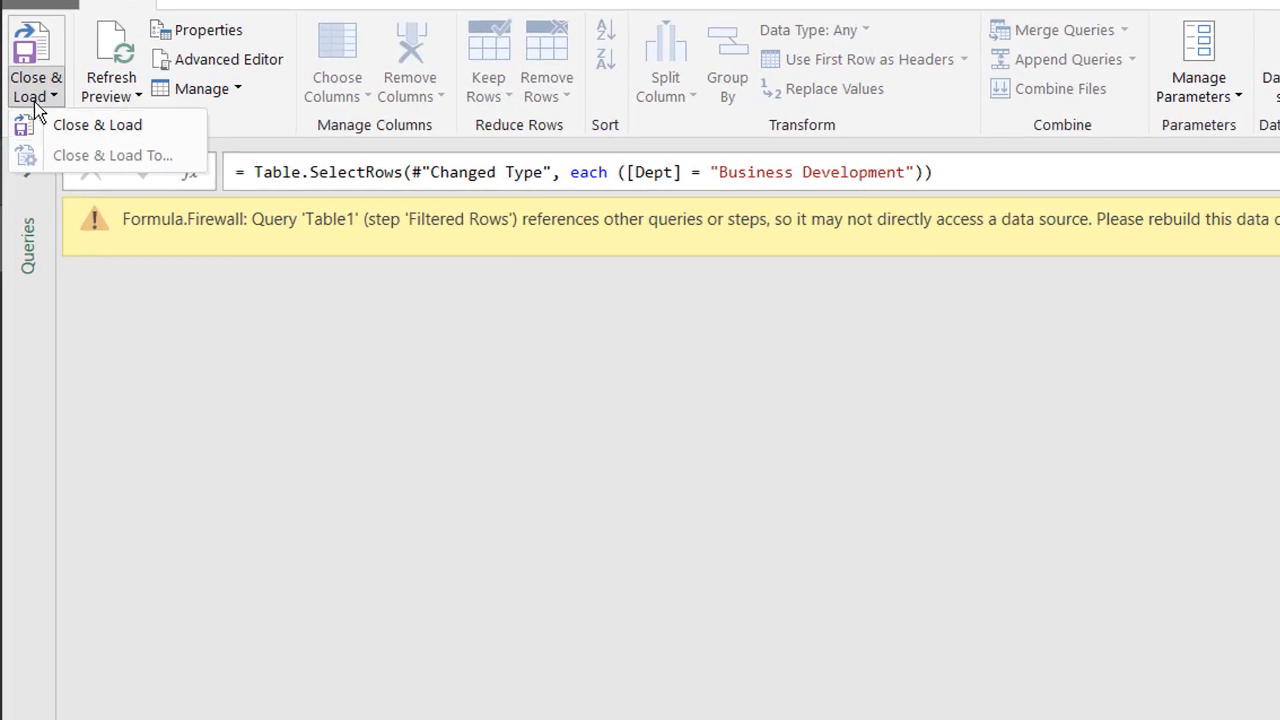
{"action": "left_click", "coordinate": [509, 518]}
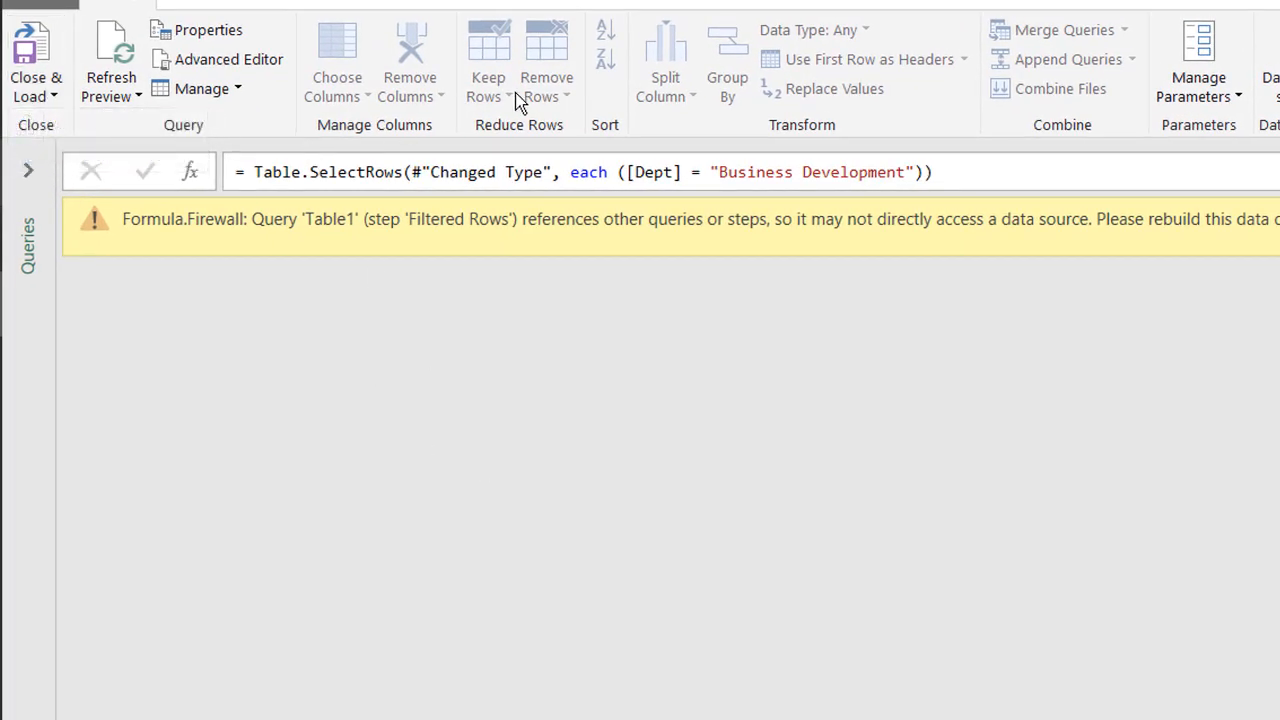
{"action": "left_click", "coordinate": [40, 6]}
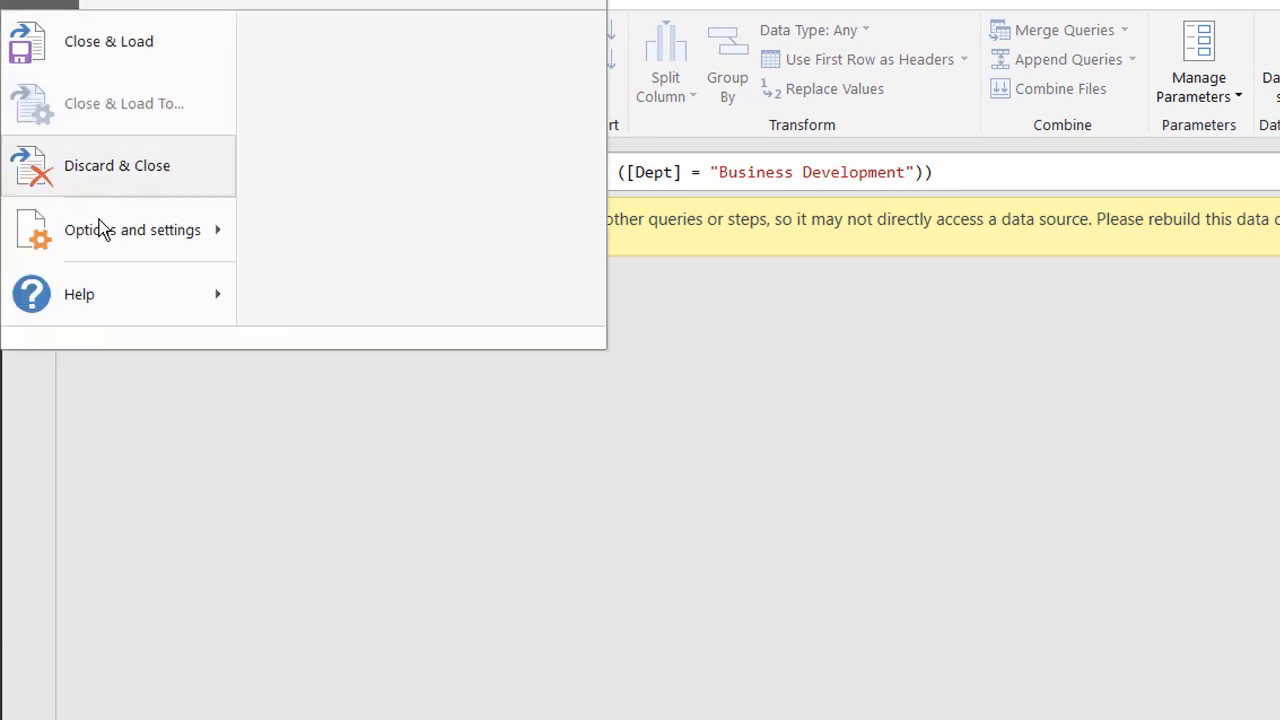
{"action": "mouse_move", "coordinate": [212, 232]}
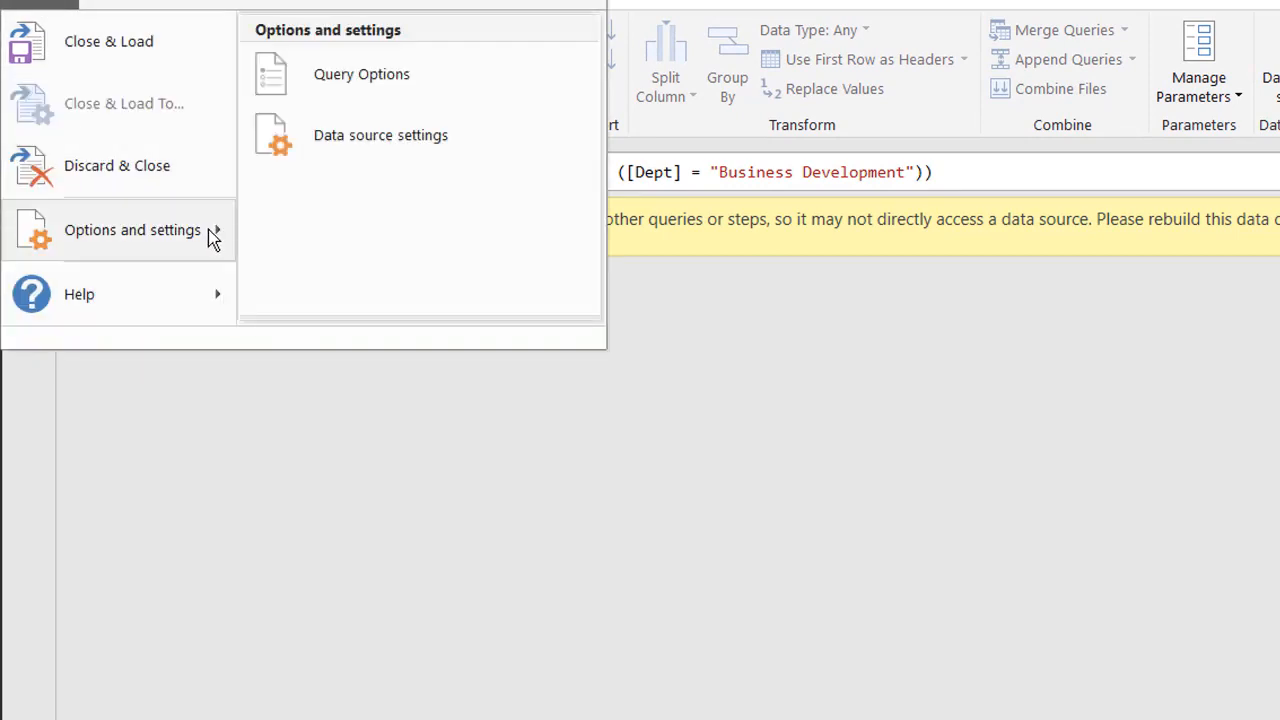
{"action": "left_click", "coordinate": [380, 72]}
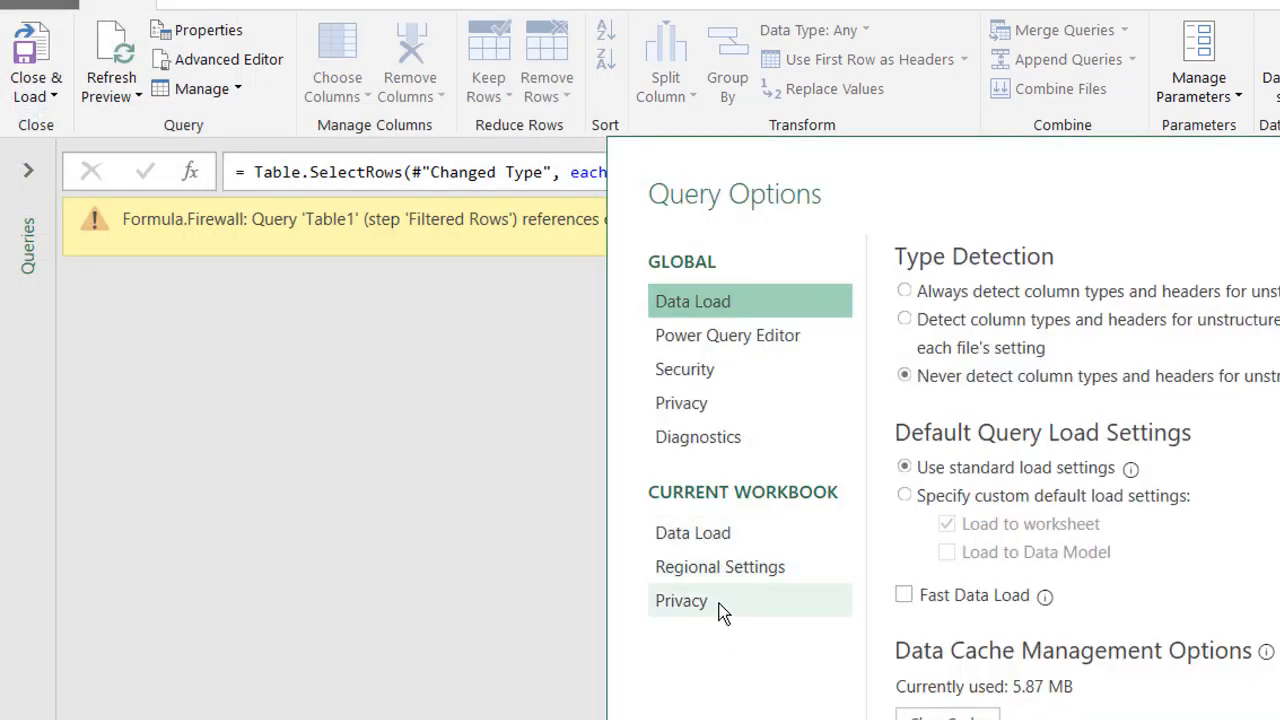
{"action": "left_click", "coordinate": [716, 604]}
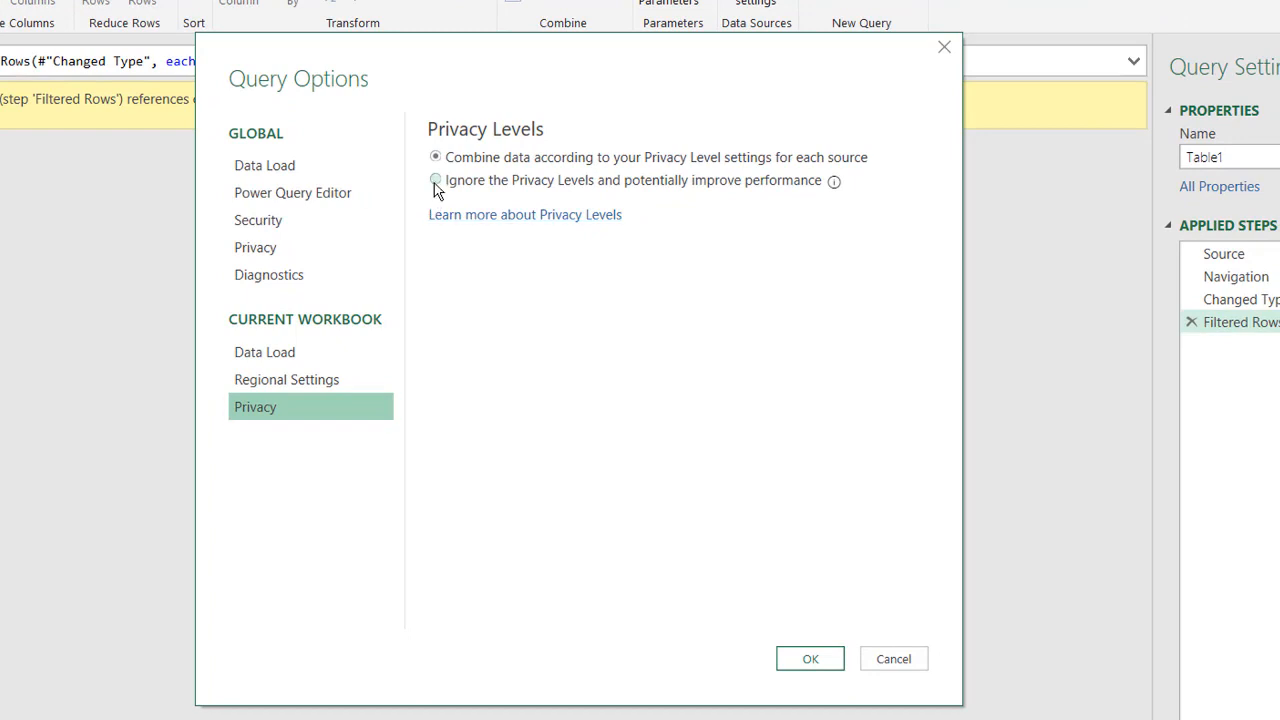
{"action": "left_click", "coordinate": [436, 181]}
{"action": "left_click", "coordinate": [802, 662]}
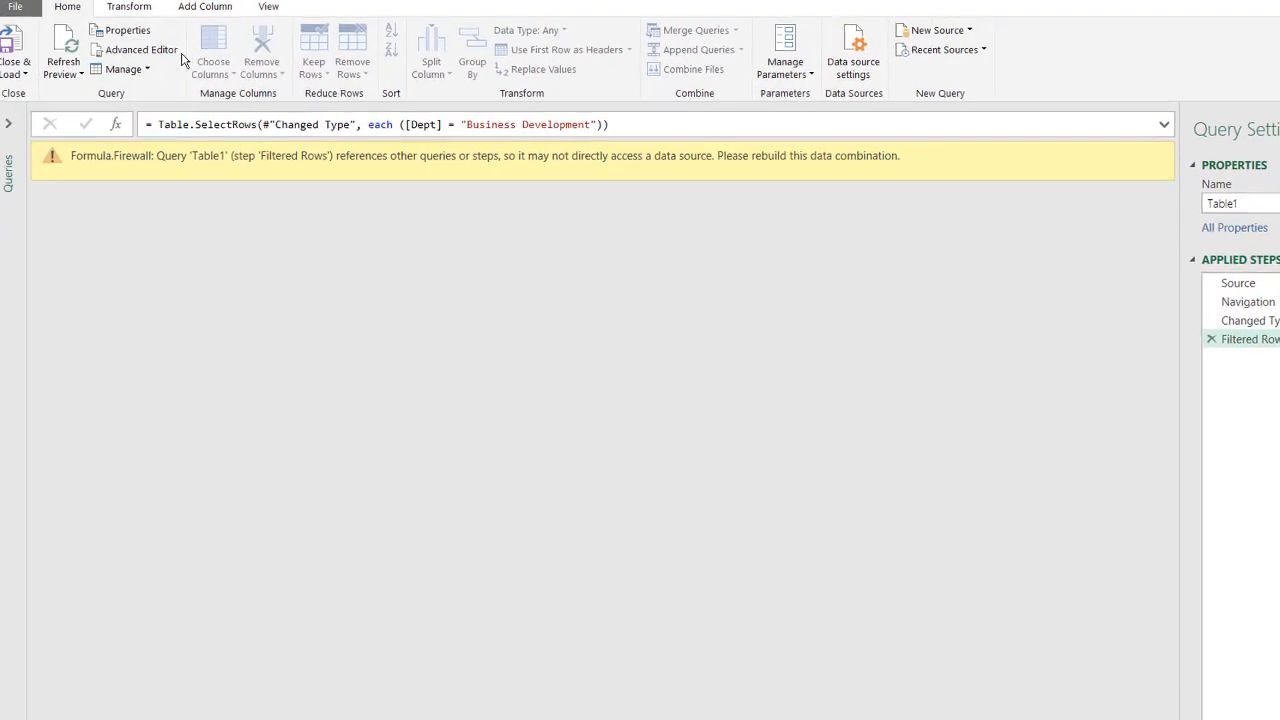
- Refresh the Table1 query preview, then close the editor and load the query to the worksheet
{"action": "left_click", "coordinate": [74, 52]}
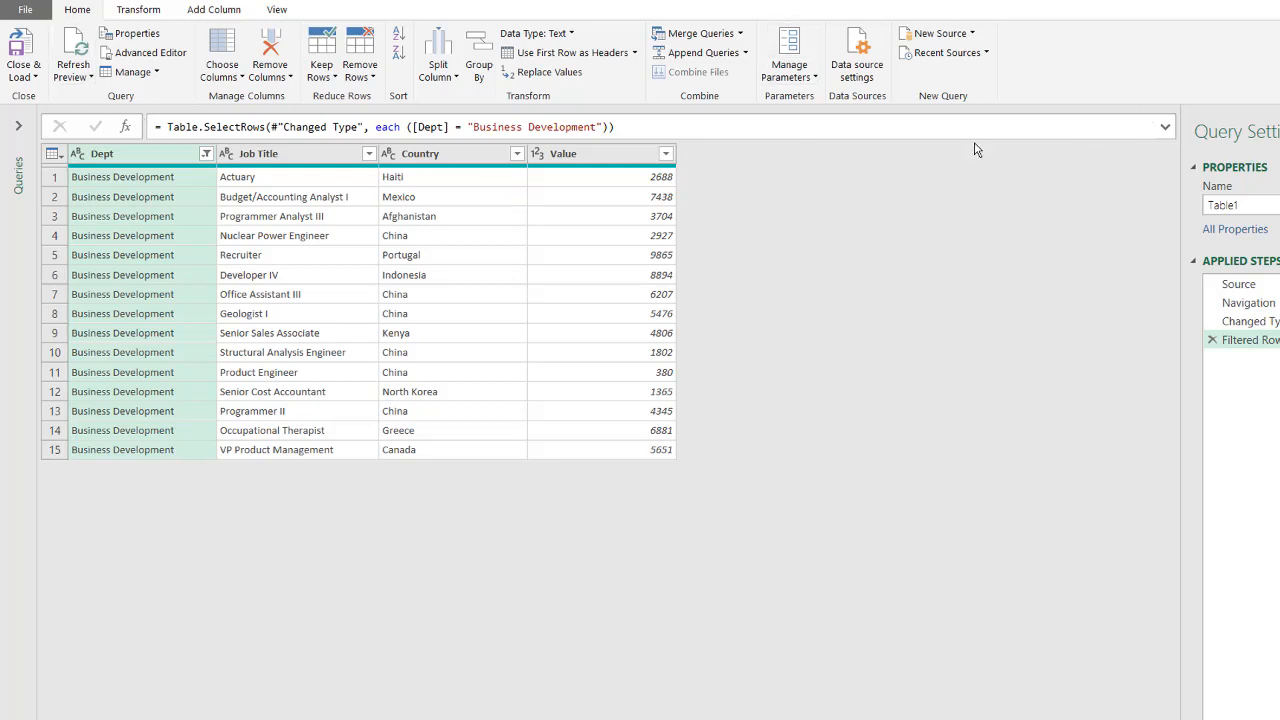
{"action": "left_click", "coordinate": [22, 45]}
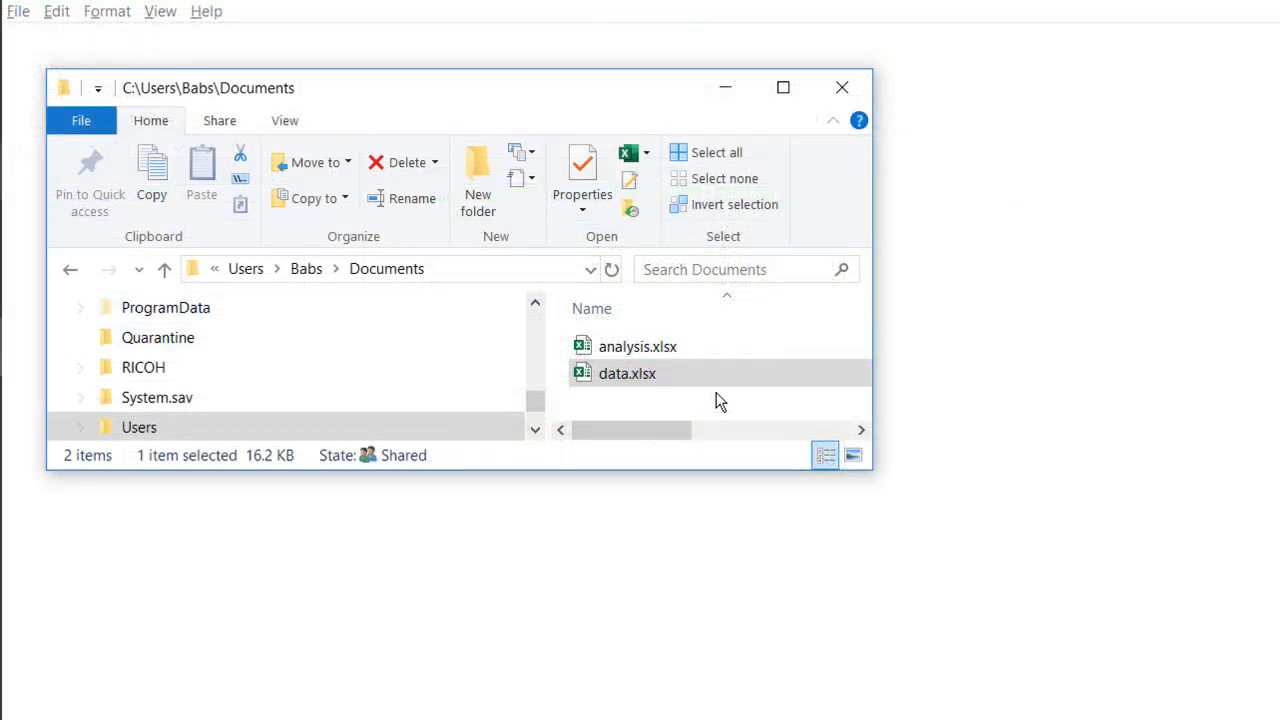
- Open the analysis.xlsx copy from the second user's Documents folder
{"action": "mouse_move", "coordinate": [847, 372]}
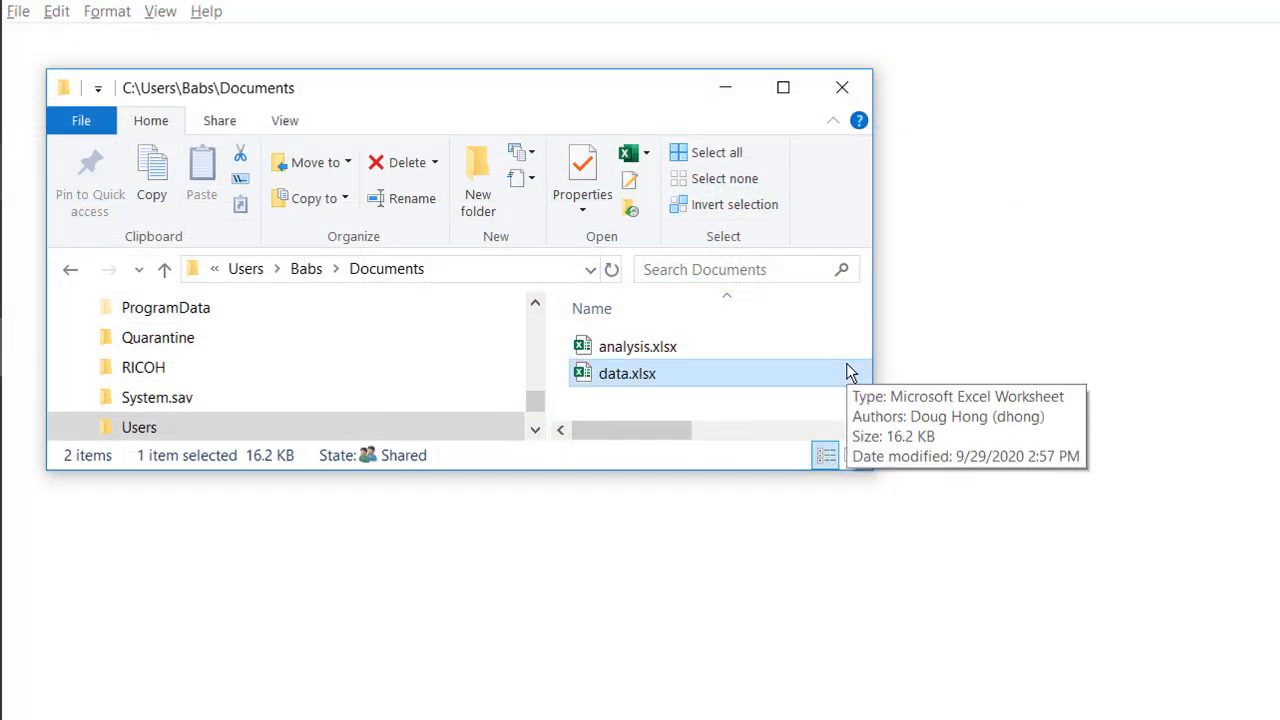
{"action": "key", "text": "Up"}
{"action": "key", "text": "Return"}
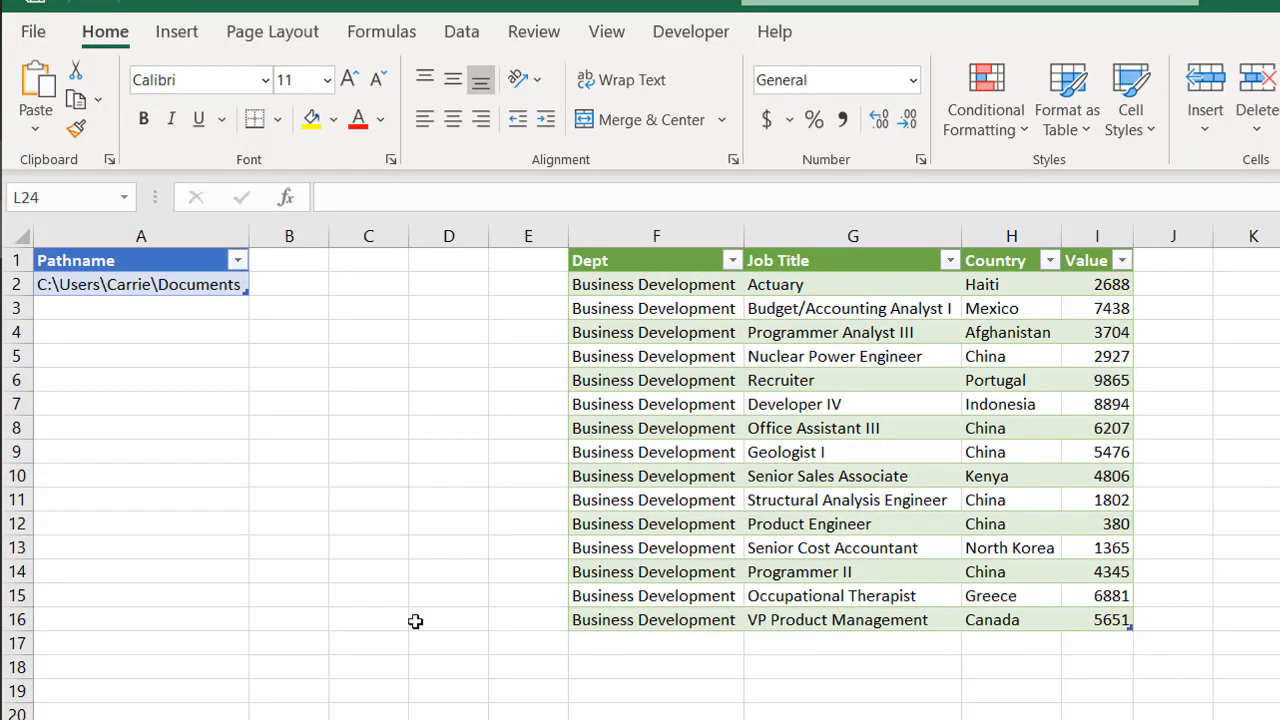
- Try to refresh all data in the workbook, dismiss the message, and show the list of its queries
{"action": "left_click", "coordinate": [467, 36]}
{"action": "left_click", "coordinate": [435, 82]}
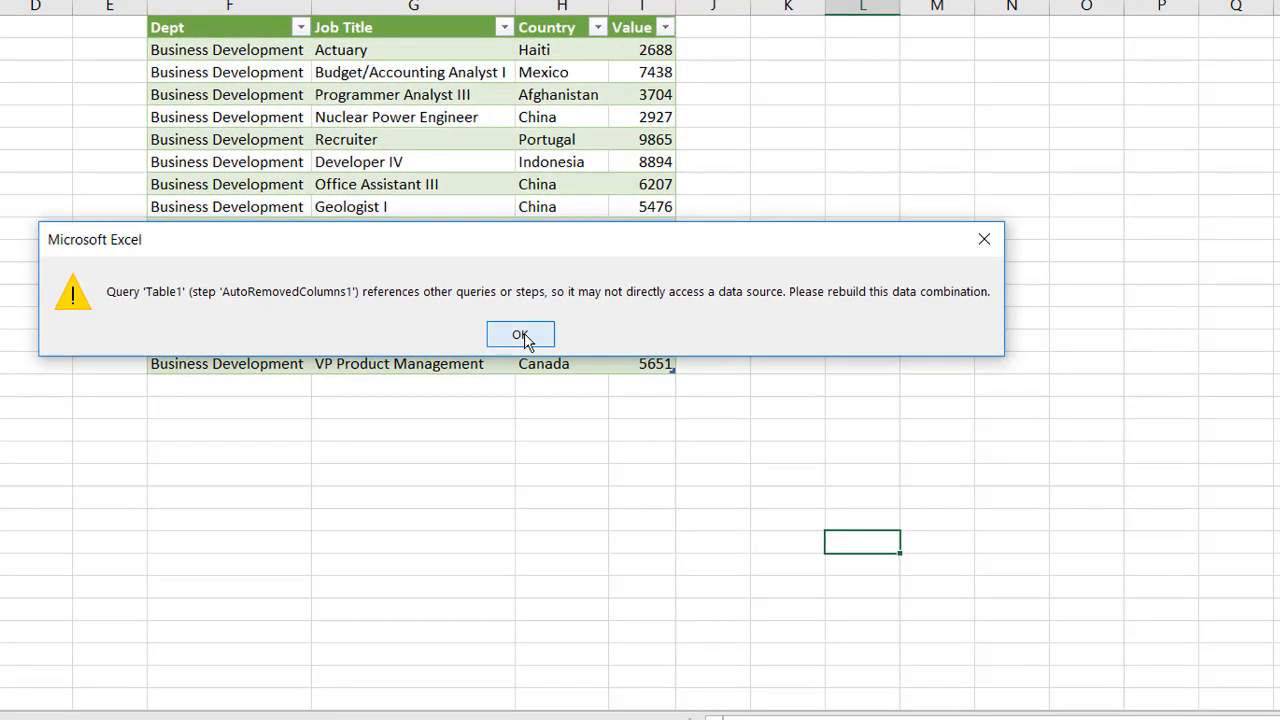
{"action": "left_click", "coordinate": [520, 335]}
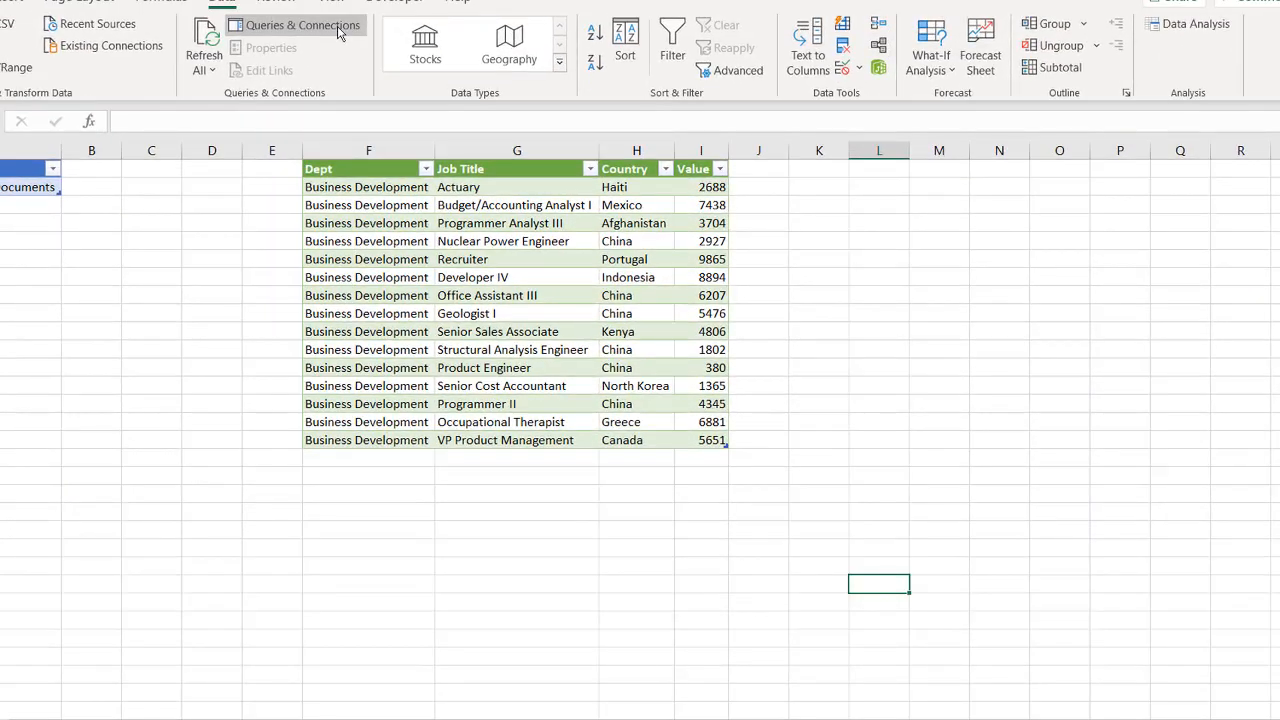
{"action": "left_click", "coordinate": [338, 33]}
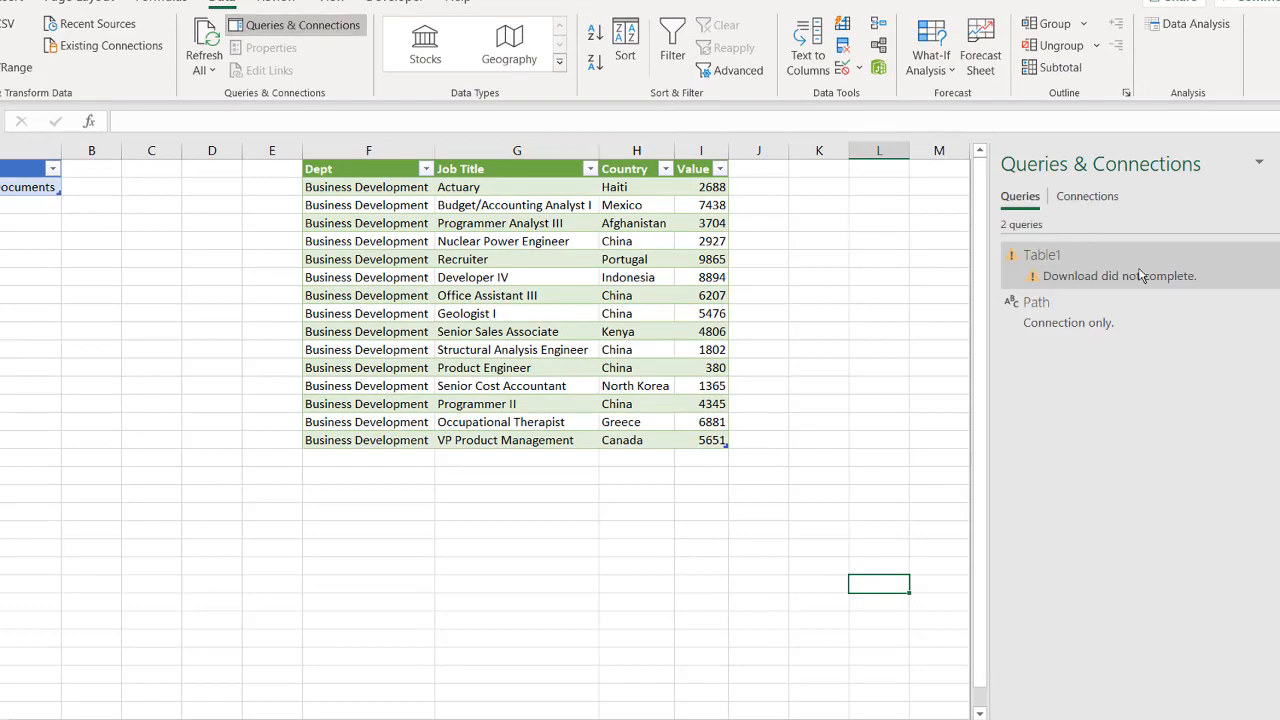
{"action": "mouse_move", "coordinate": [1132, 275]}
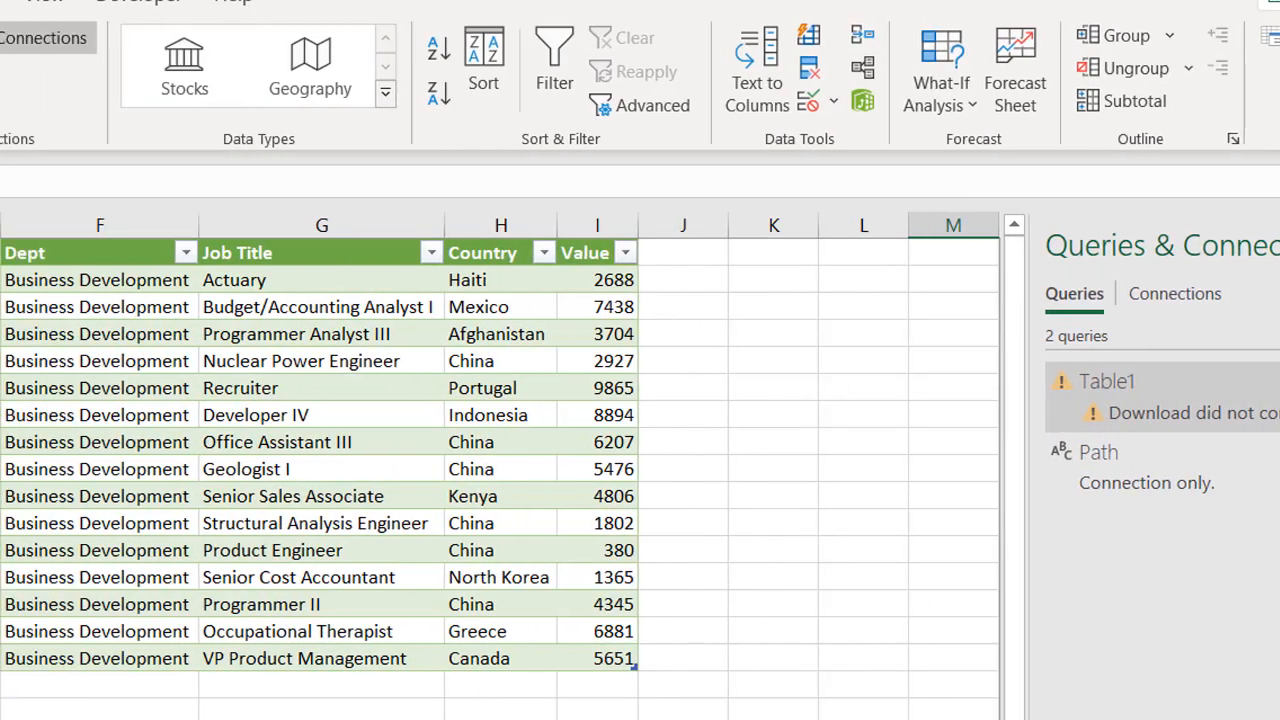
- Set this workbook copy's query privacy option to ignore the Privacy Levels
{"action": "left_click", "coordinate": [40, 80]}
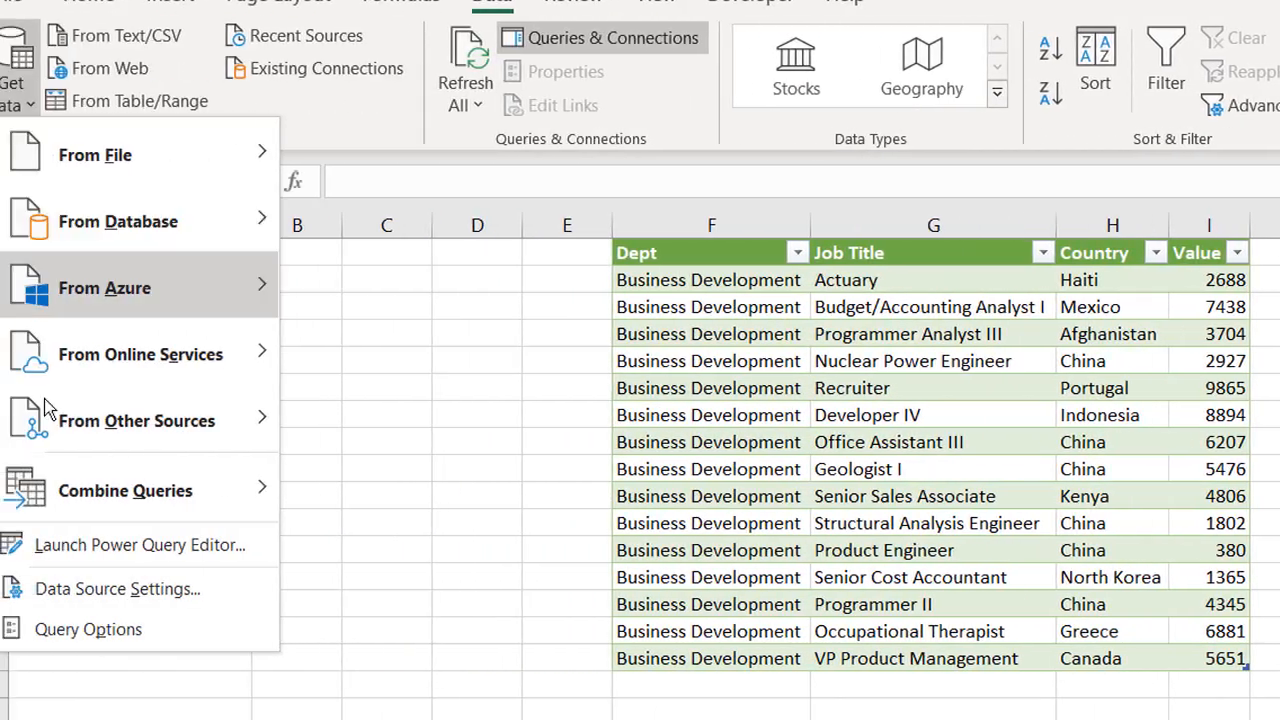
{"action": "key", "text": "Escape"}
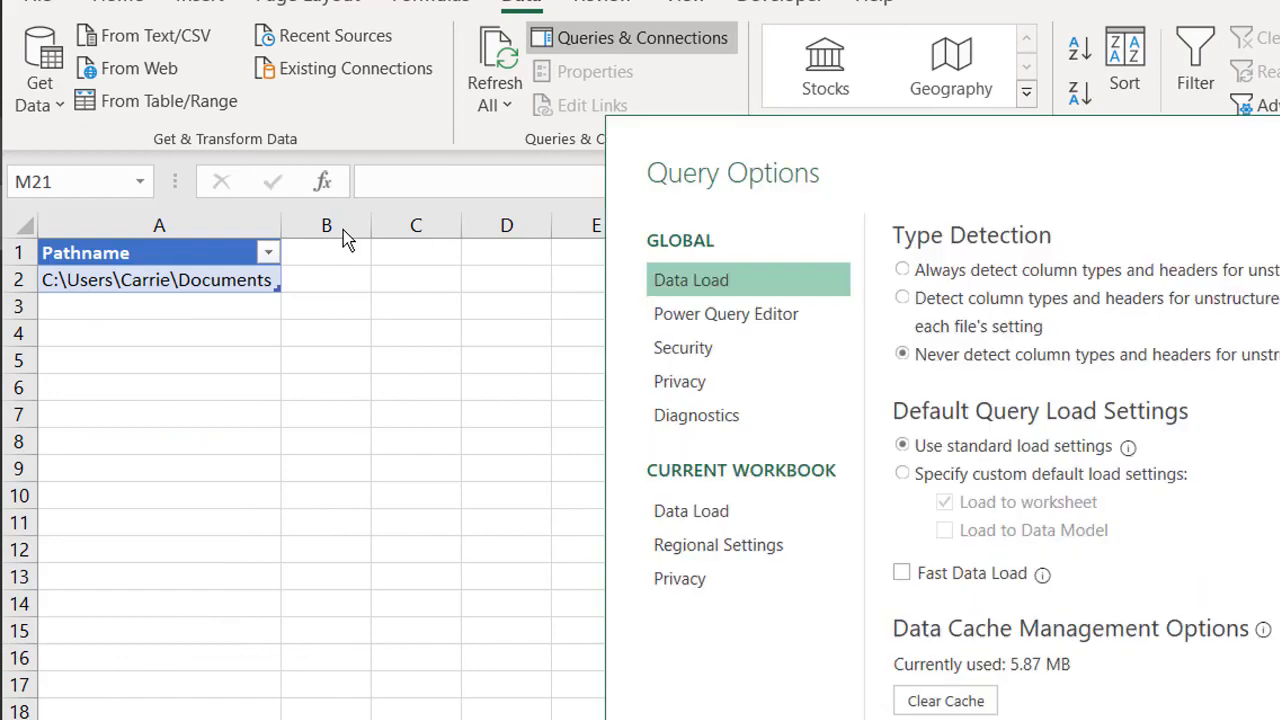
{"action": "left_click", "coordinate": [709, 586]}
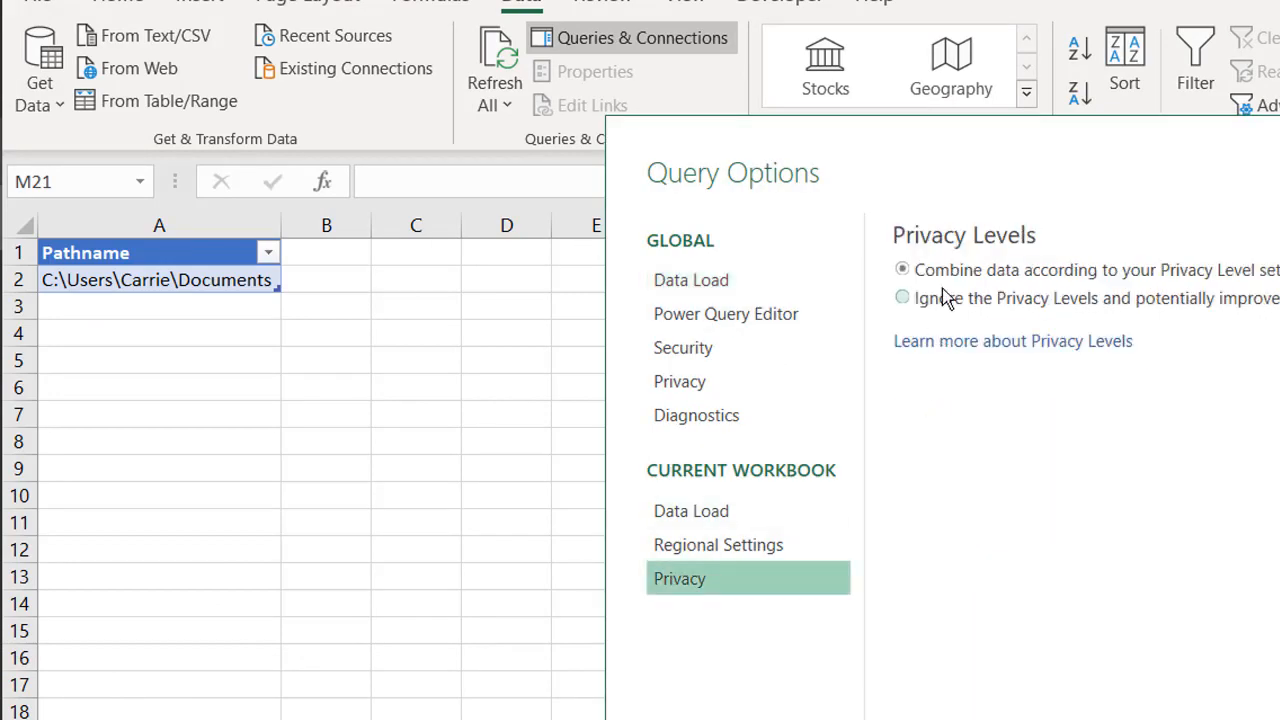
{"action": "left_click", "coordinate": [948, 294]}
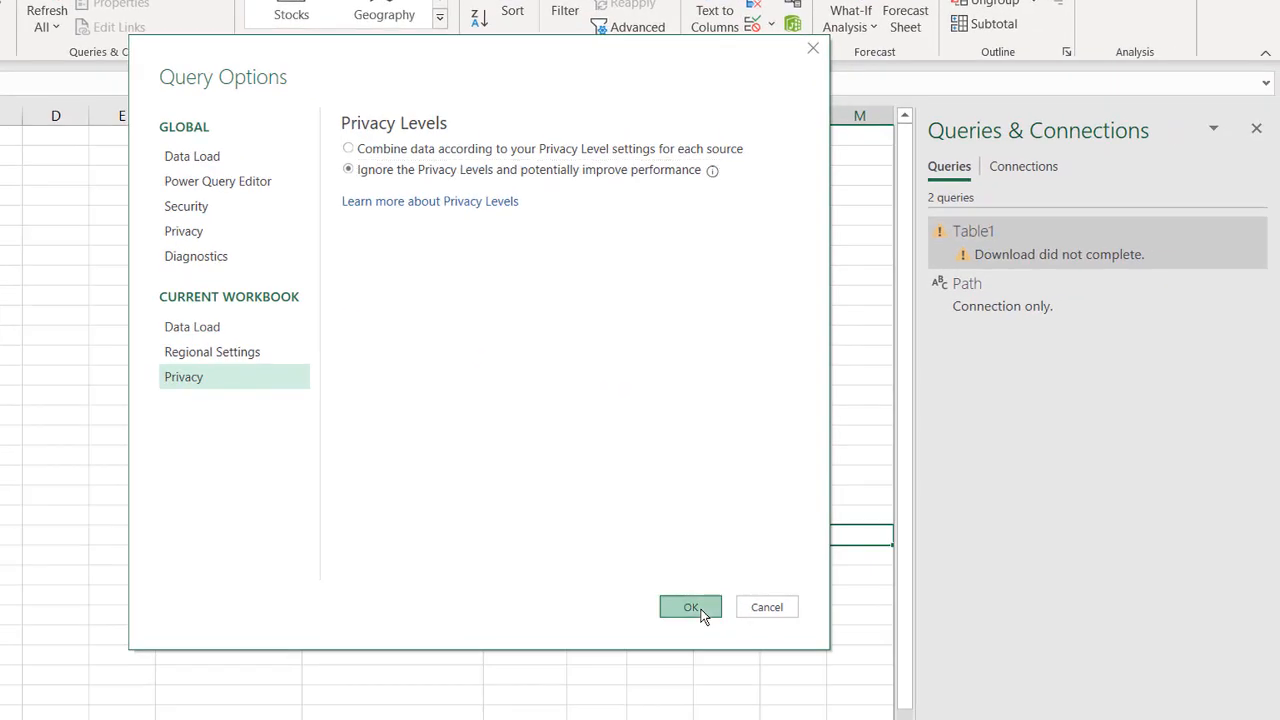
{"action": "left_click", "coordinate": [691, 607]}
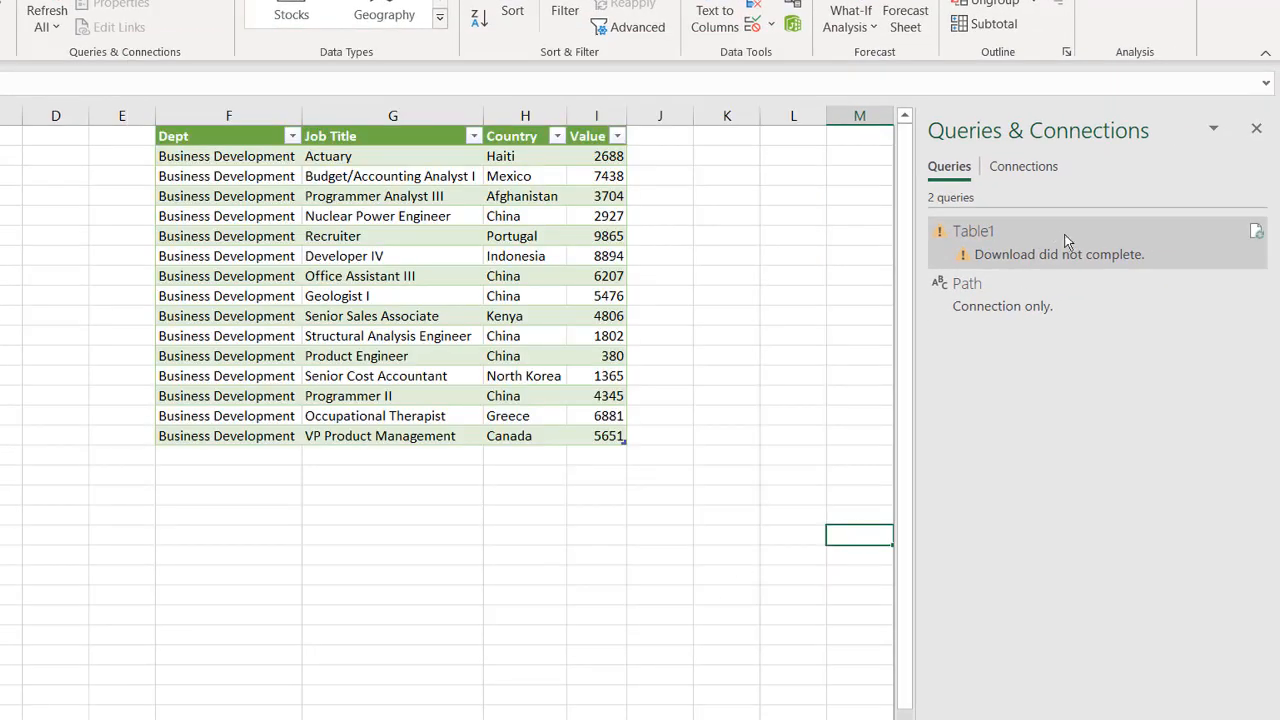
- Try to refresh the Table1 query on its own and dismiss the message
{"action": "left_click", "coordinate": [1257, 235]}
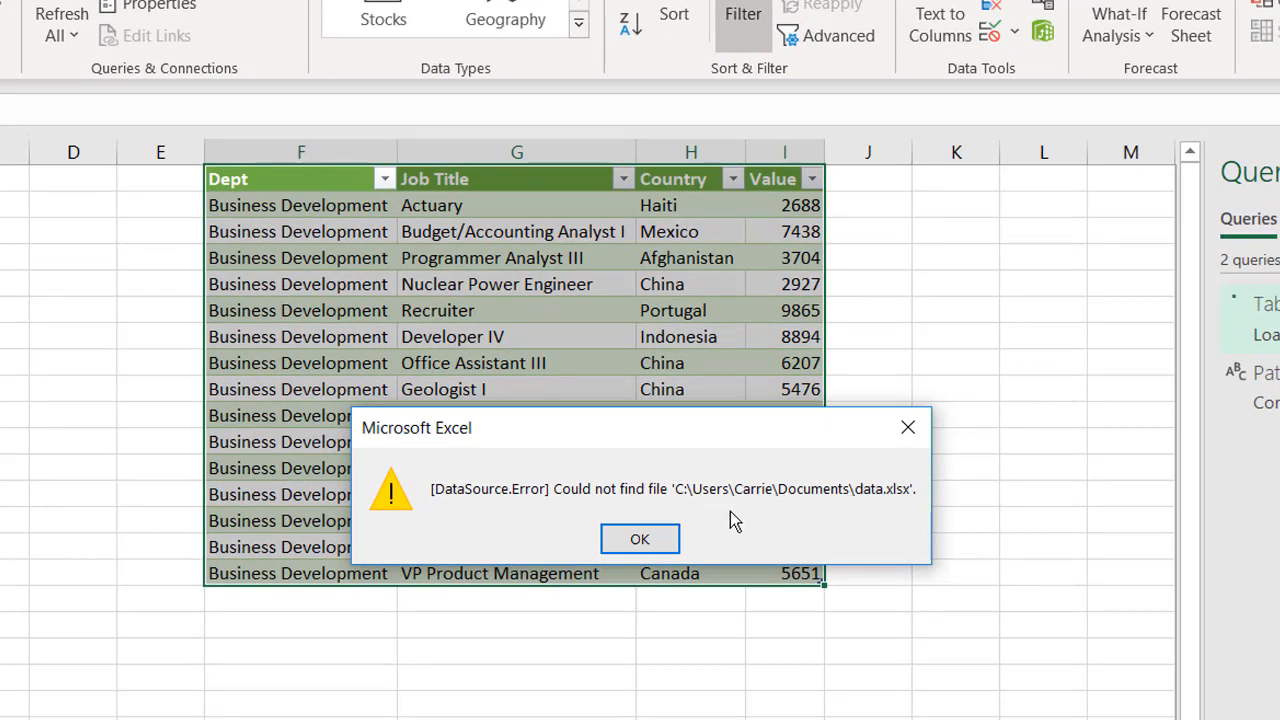
{"action": "left_click", "coordinate": [636, 541]}
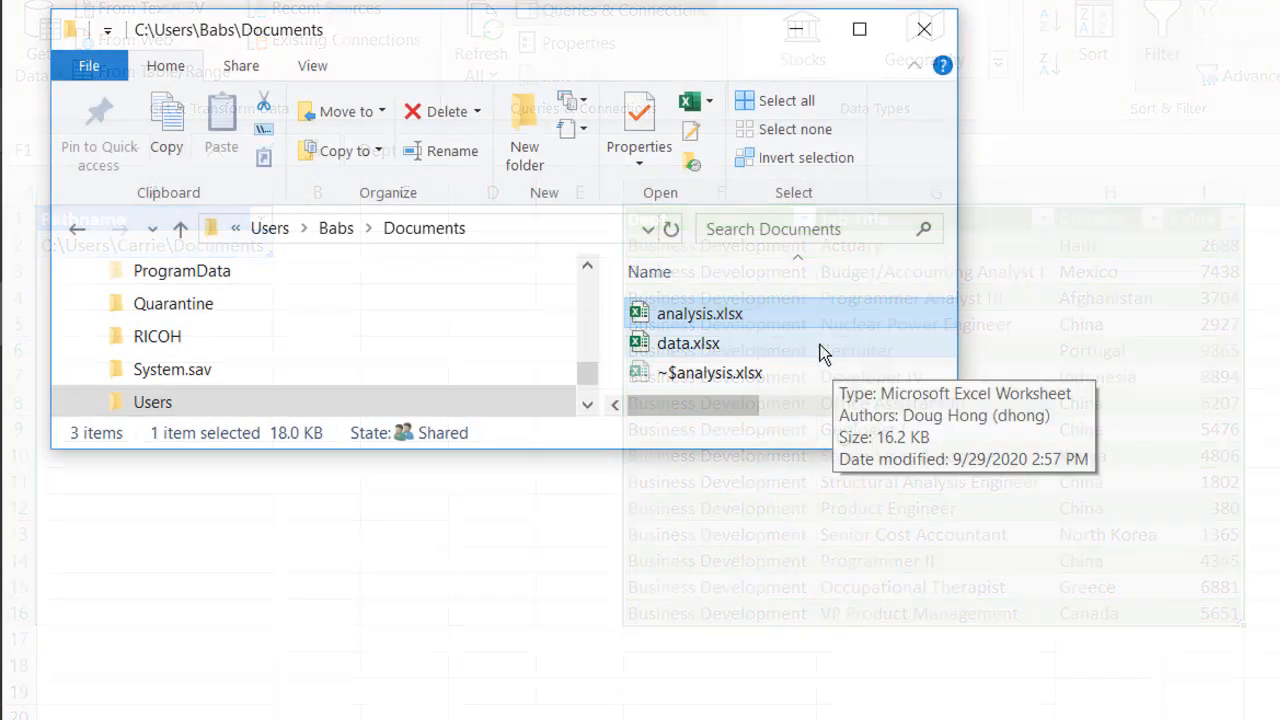
- Copy the second user's Documents folder path from File Explorer and replace the Pathname value in cell A2 with it
{"action": "left_click", "coordinate": [820, 349]}
{"action": "left_click", "coordinate": [565, 230]}
{"action": "key", "text": "ctrl+c"}
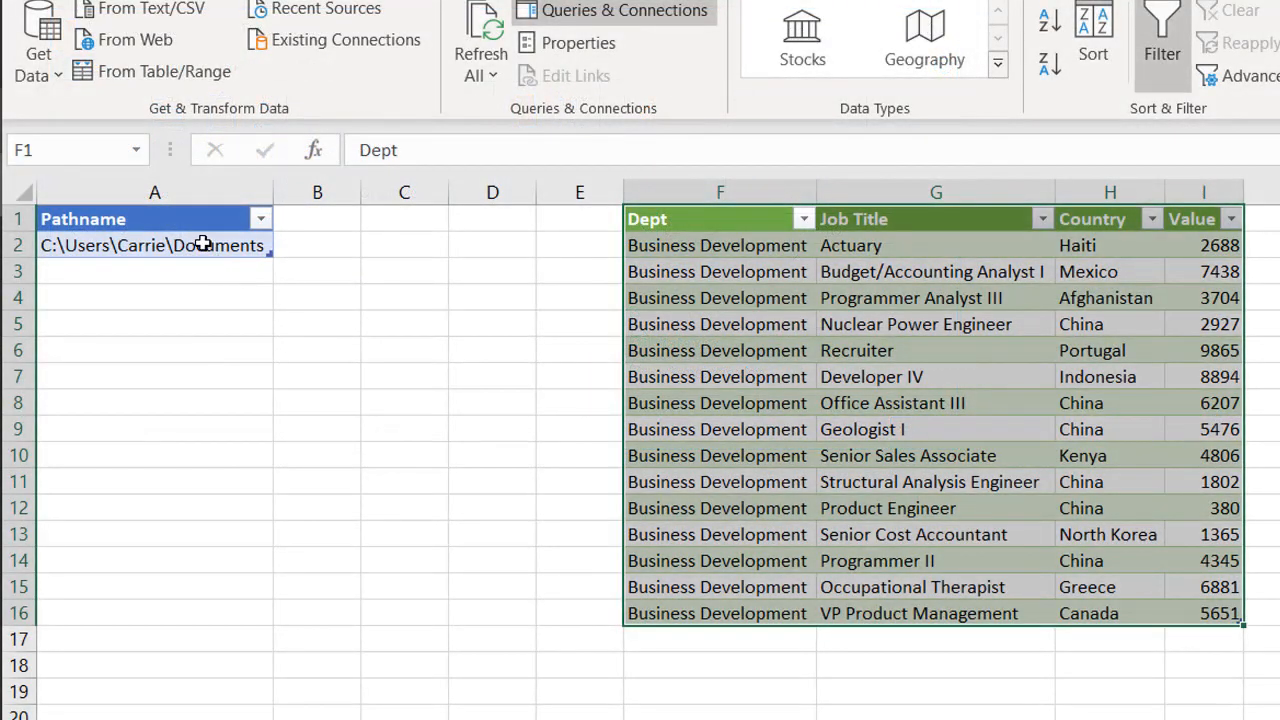
{"action": "left_click", "coordinate": [200, 243]}
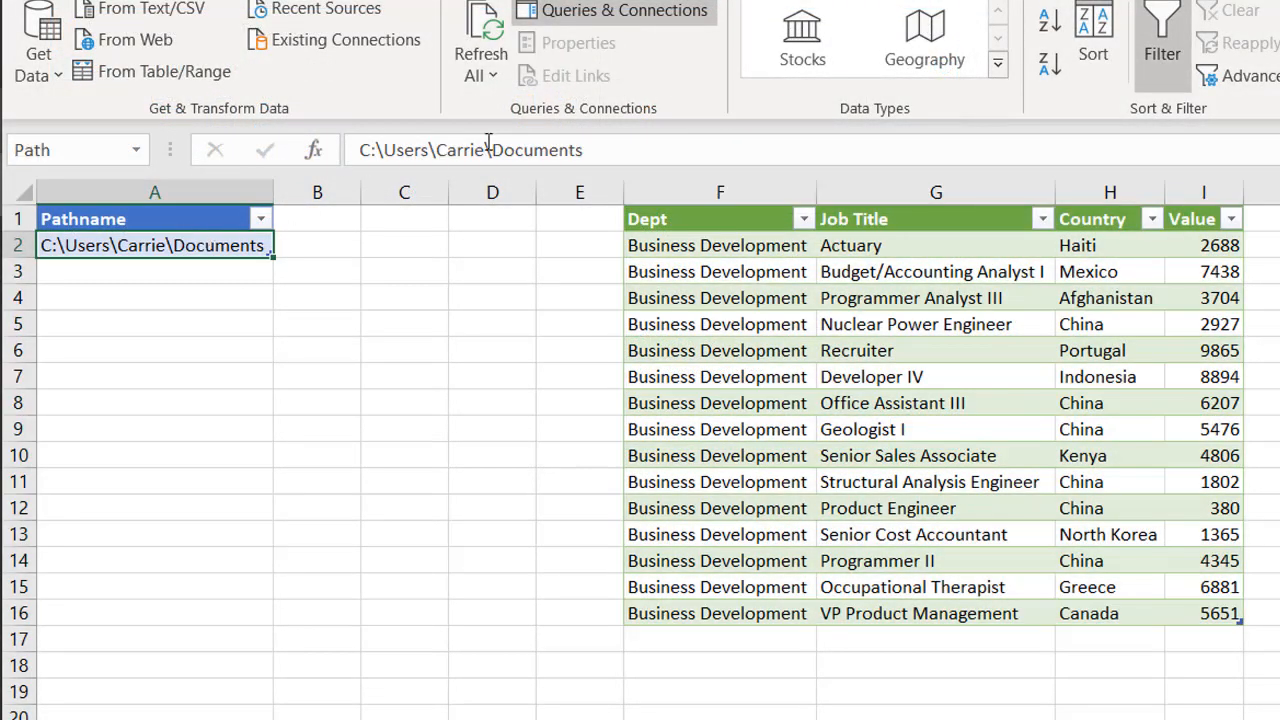
{"action": "left_click_drag", "start_coordinate": [643, 143], "coordinate": [110, 192]}
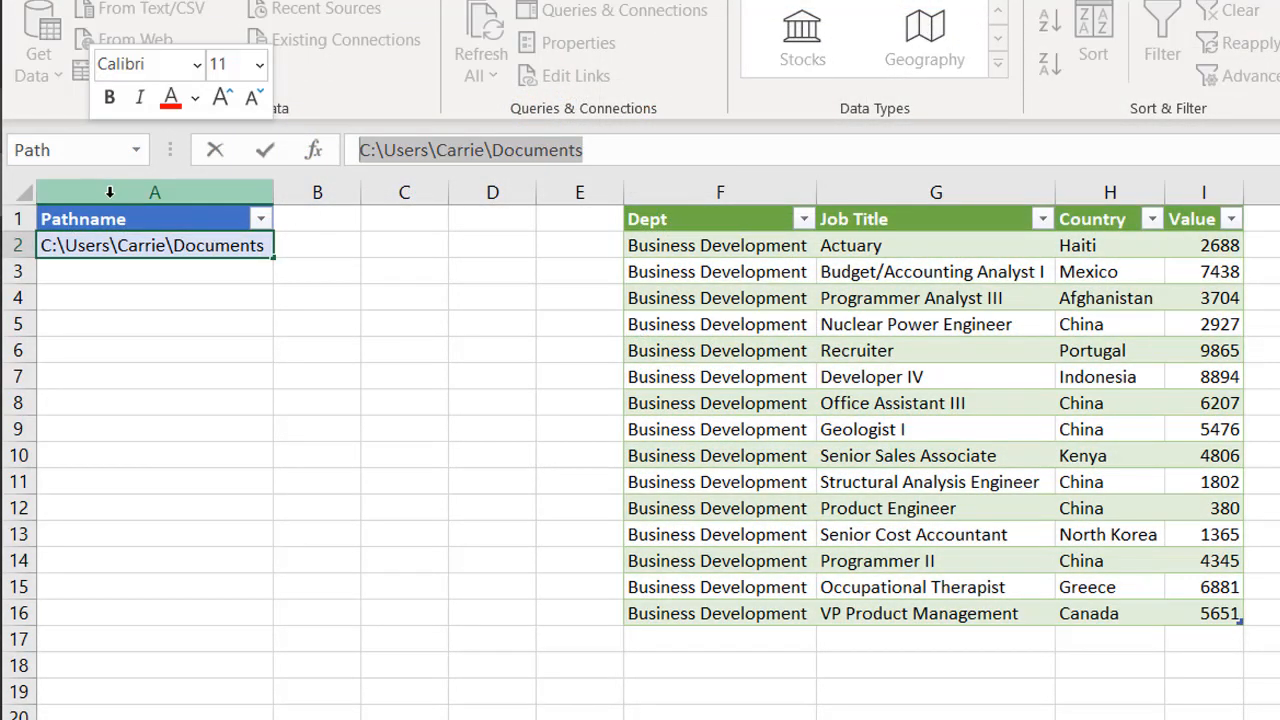
{"action": "key", "text": "BackSpace"}
{"action": "key", "text": "ctrl+v"}
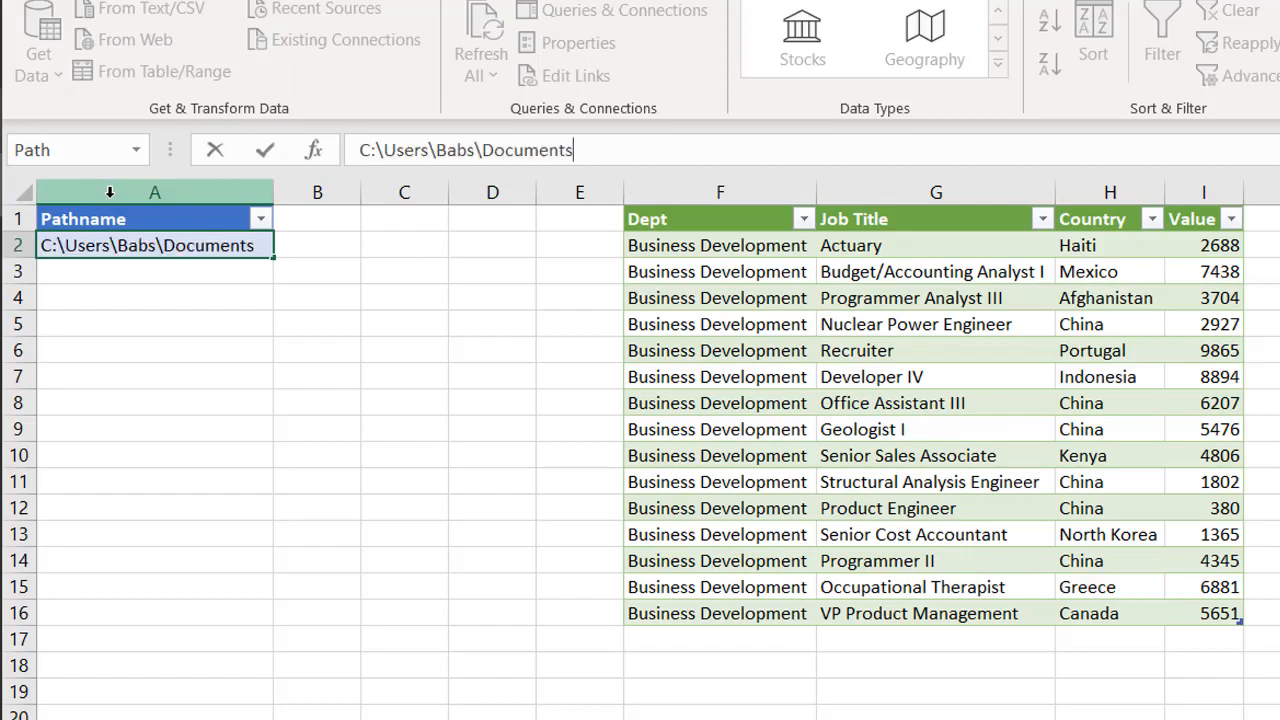
{"action": "key", "text": "Return"}
- Refresh all of the workbook's queries so Table1 reloads from the new folder path
{"action": "left_click", "coordinate": [600, 10]}
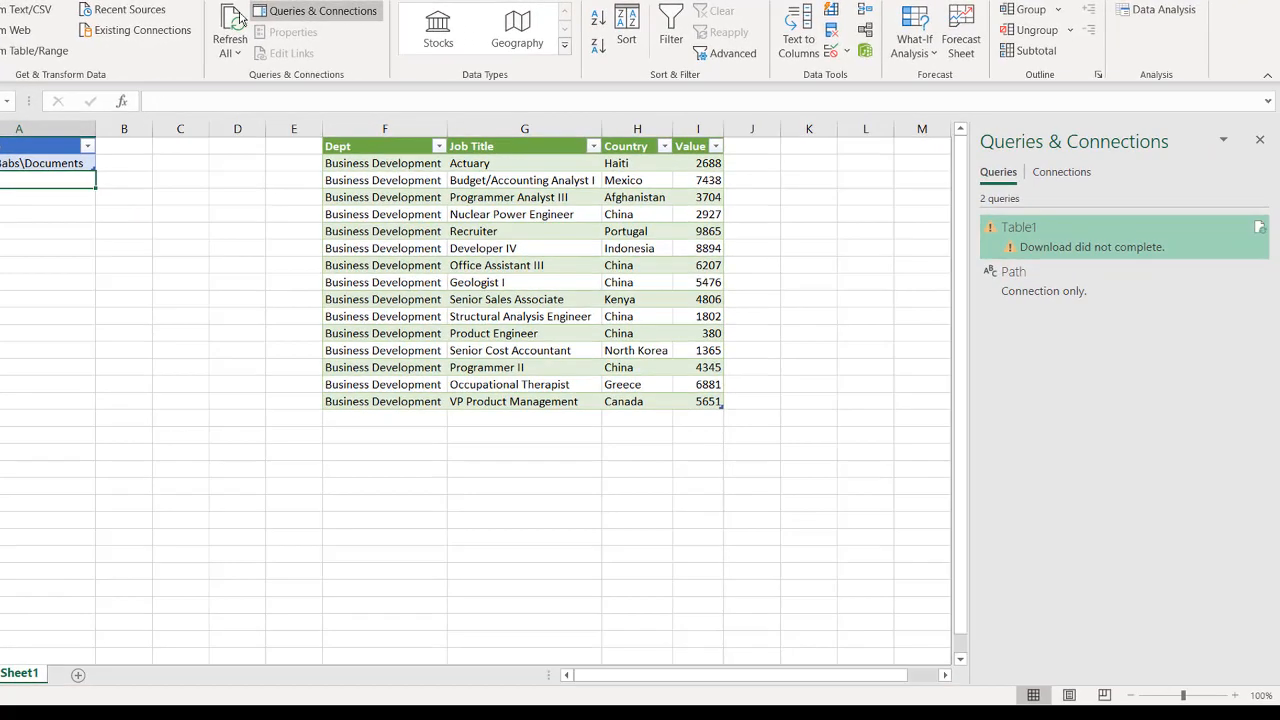
{"action": "left_click", "coordinate": [238, 36]}
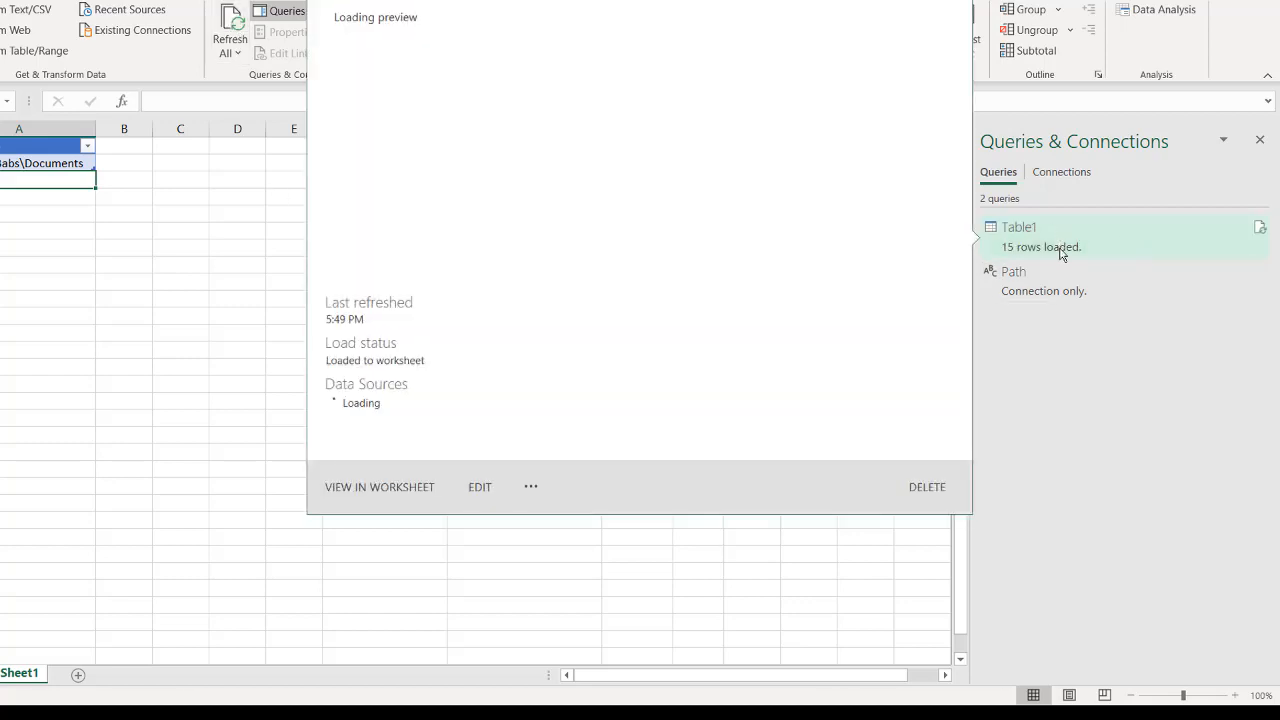
{"action": "left_click", "coordinate": [493, 547]}
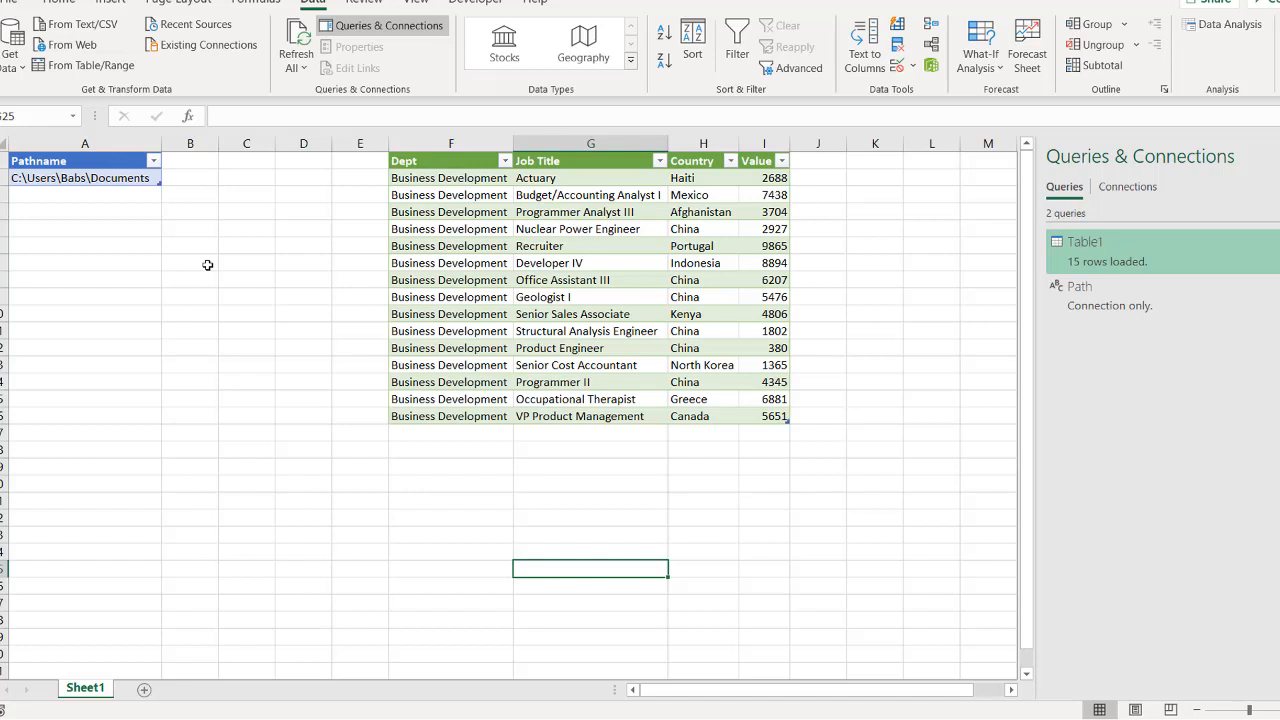
{"action": "left_click", "coordinate": [134, 183]}
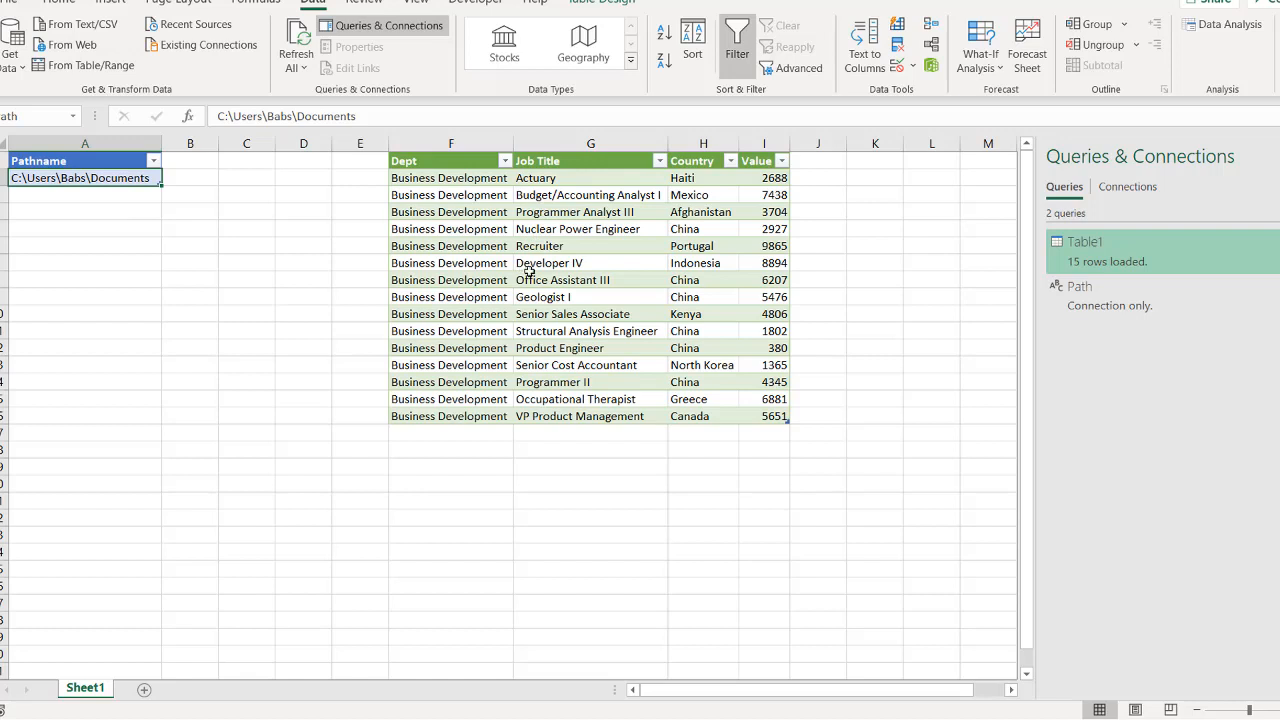
{"action": "left_click", "coordinate": [231, 394]}
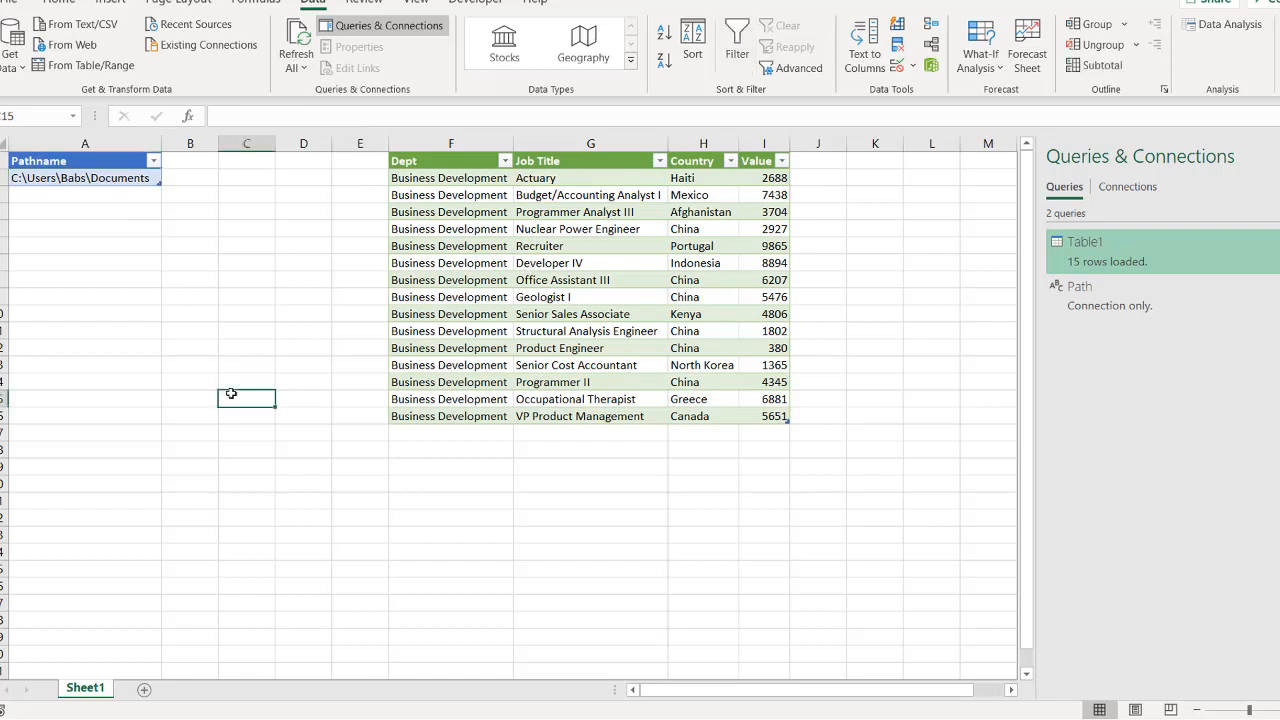